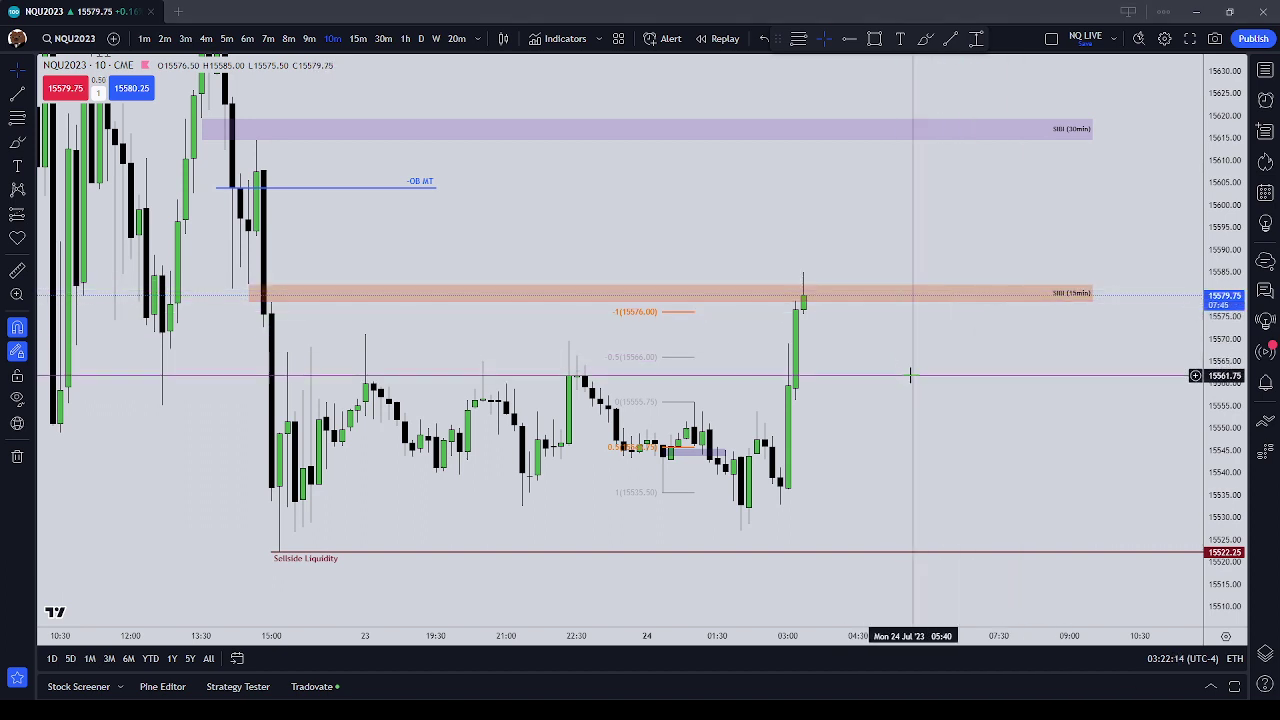
Step: Enable the Fib retracement's seventh level at -1.5, plotting it at 15586.25
drag(860, 437, 812, 429)
double_click(626, 306)
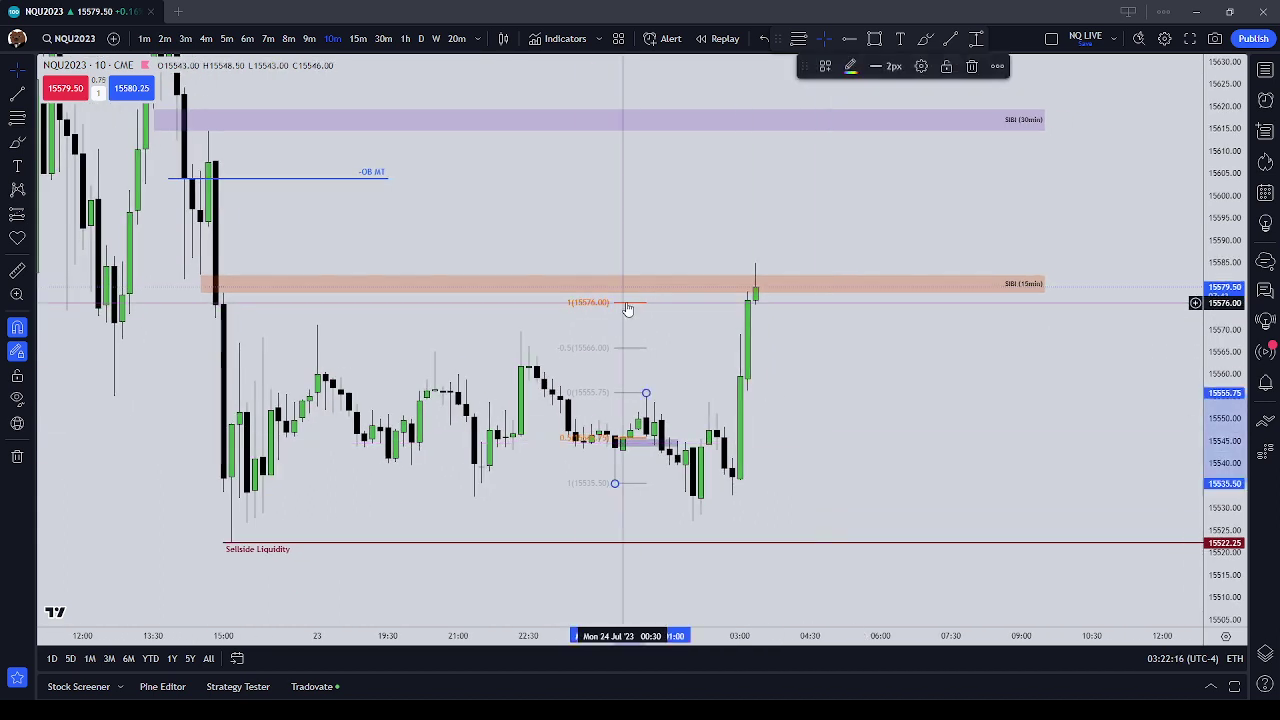
click(508, 434)
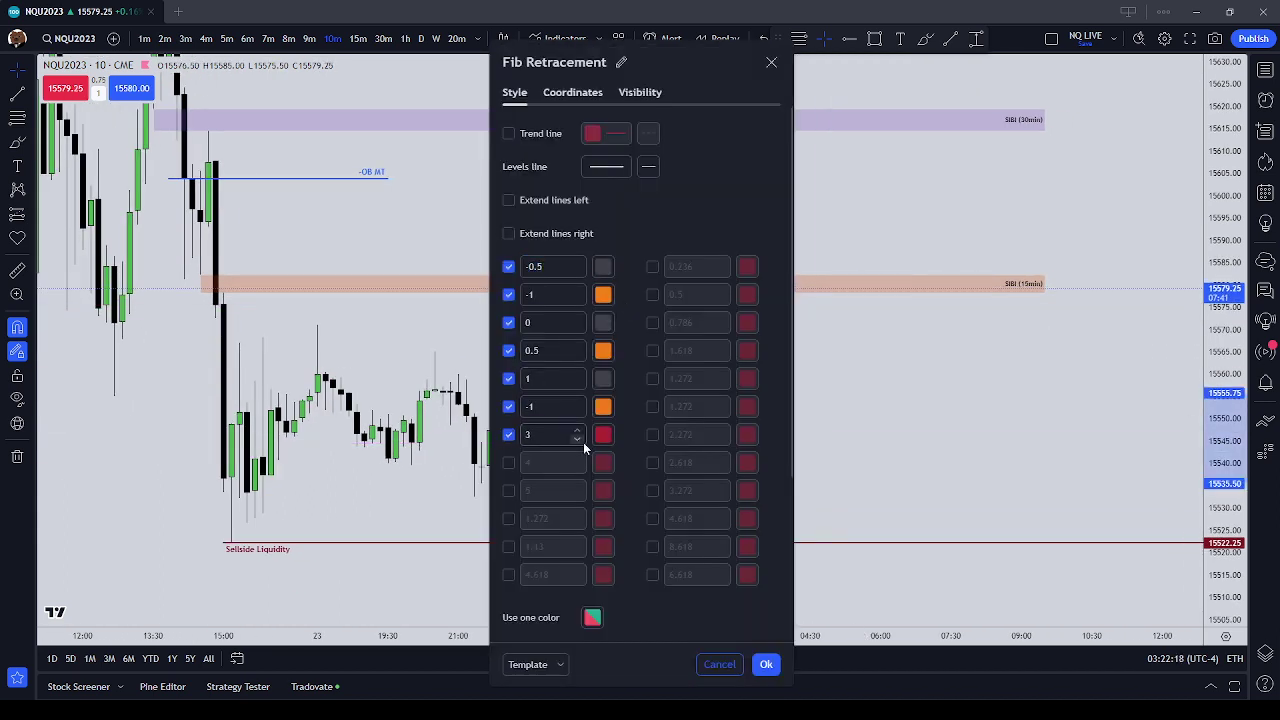
click(571, 441)
text(-1)
key(BackSpace)
text(2)
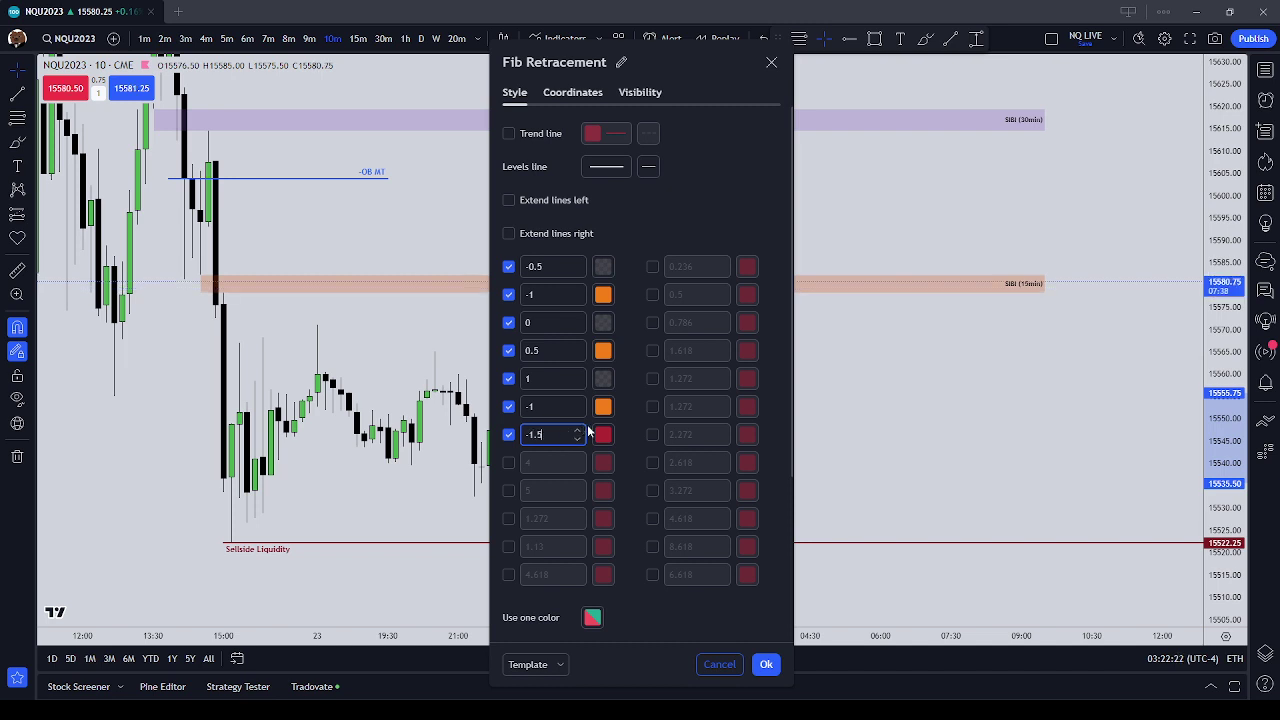
click(766, 665)
drag(897, 514, 823, 477)
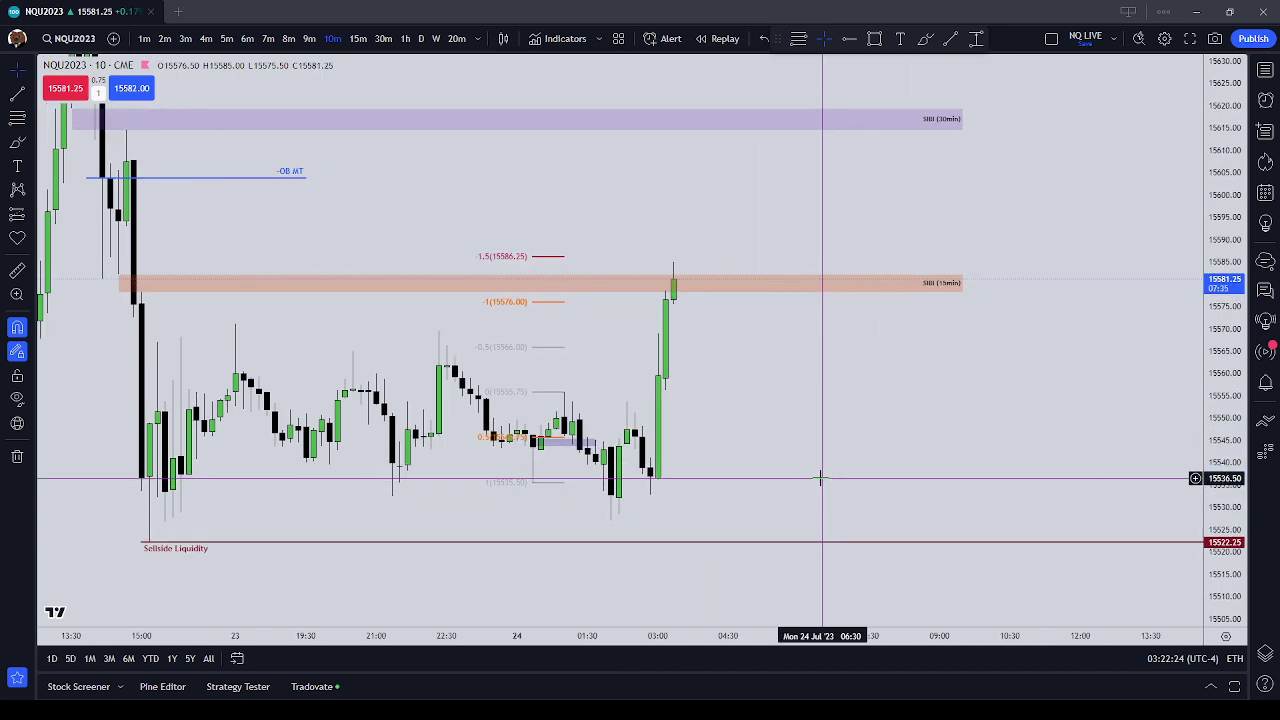
Step: Draw a thin rectangle under the swing low, about 15527 to 15529.50, extending right
click(874, 39)
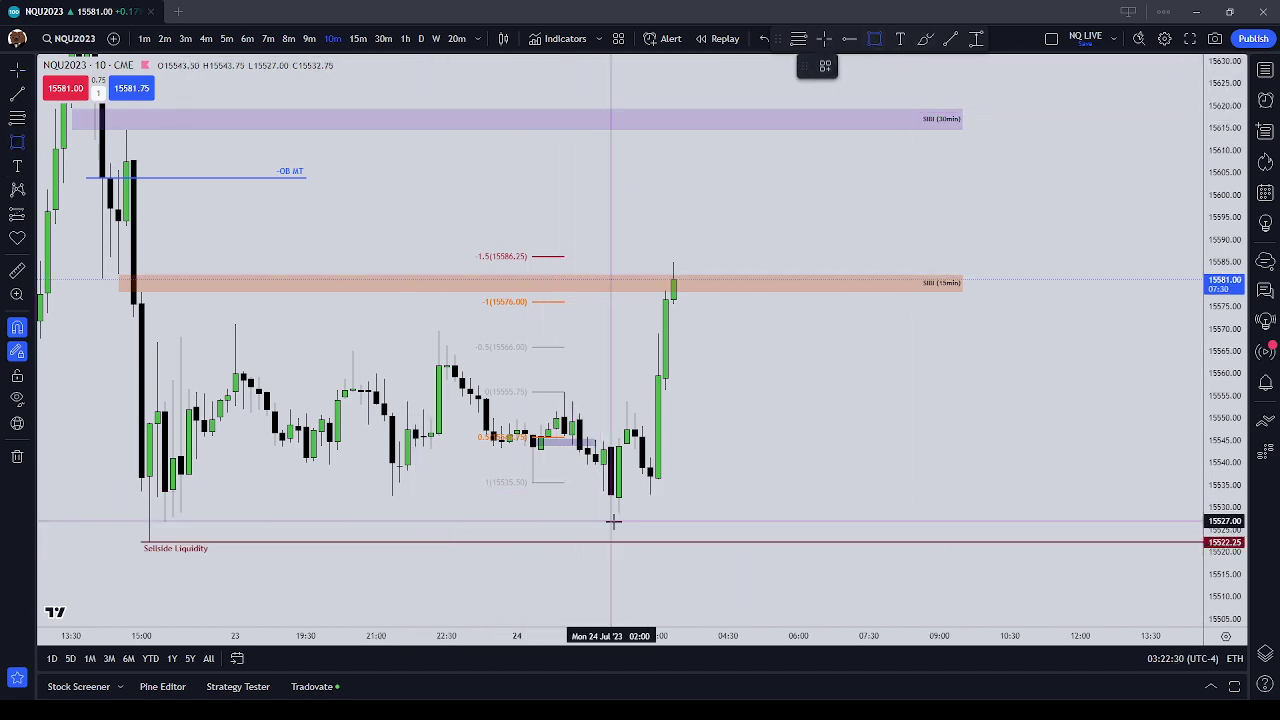
mouse_move(608, 519)
mouse_down()
mouse_move(853, 509)
mouse_move(775, 513)
mouse_up()
click(943, 443)
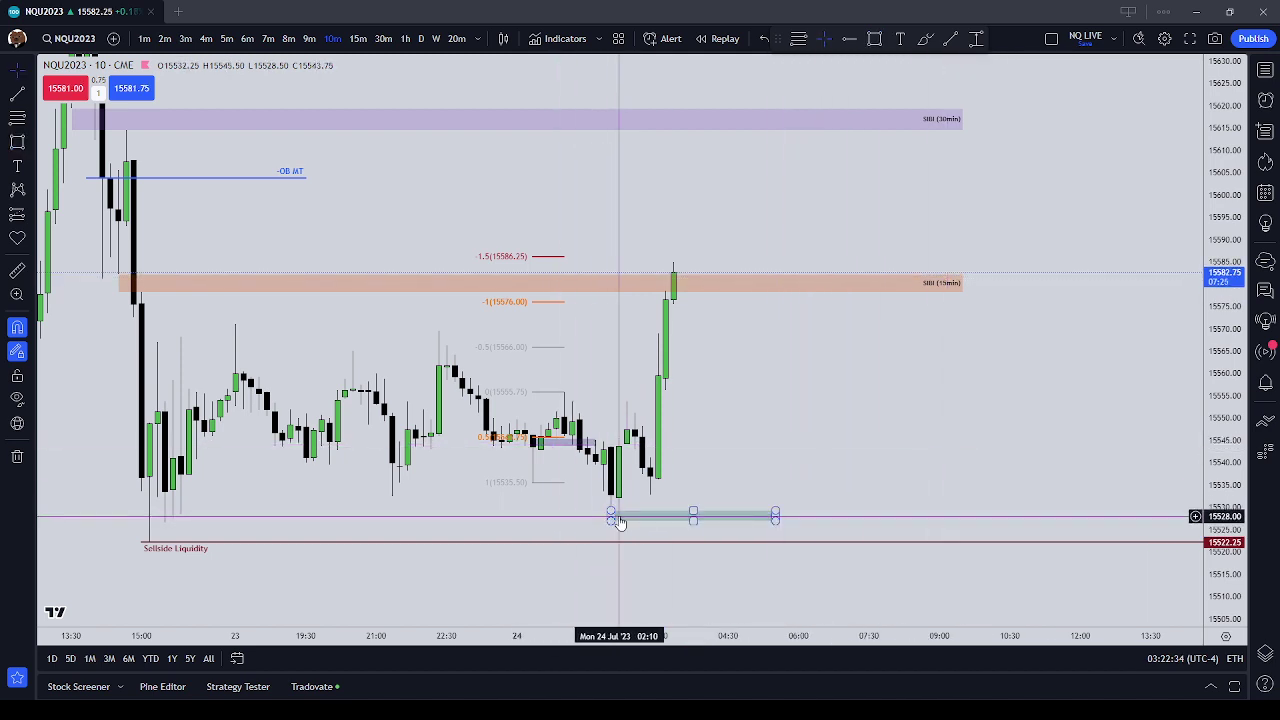
click(778, 515)
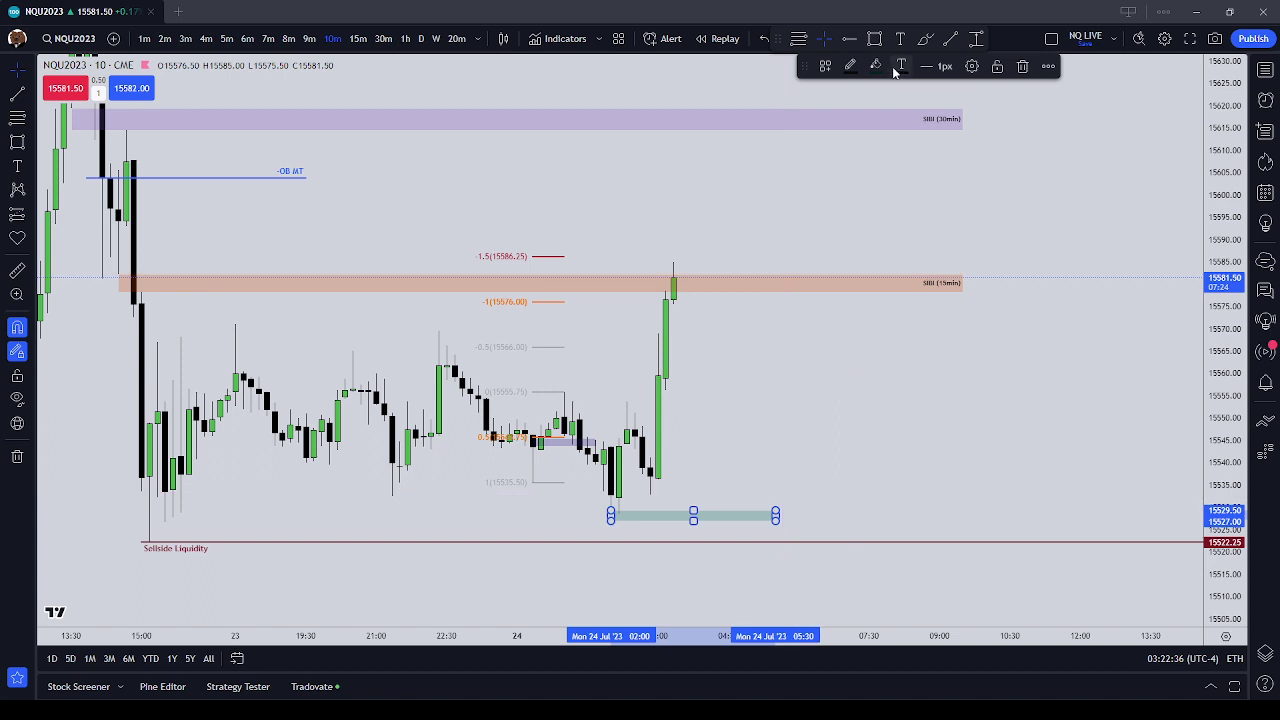
Step: Recolour the rectangle's fill to lavender purple
click(876, 66)
click(947, 110)
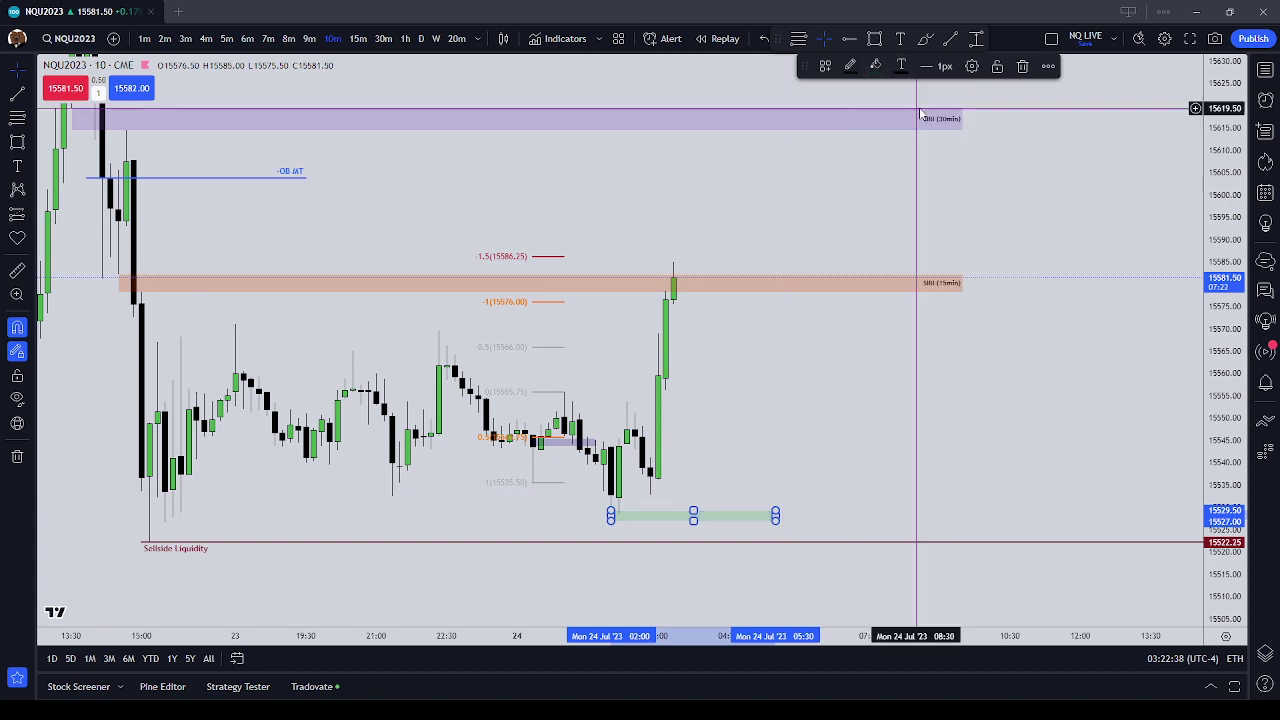
click(874, 66)
click(981, 175)
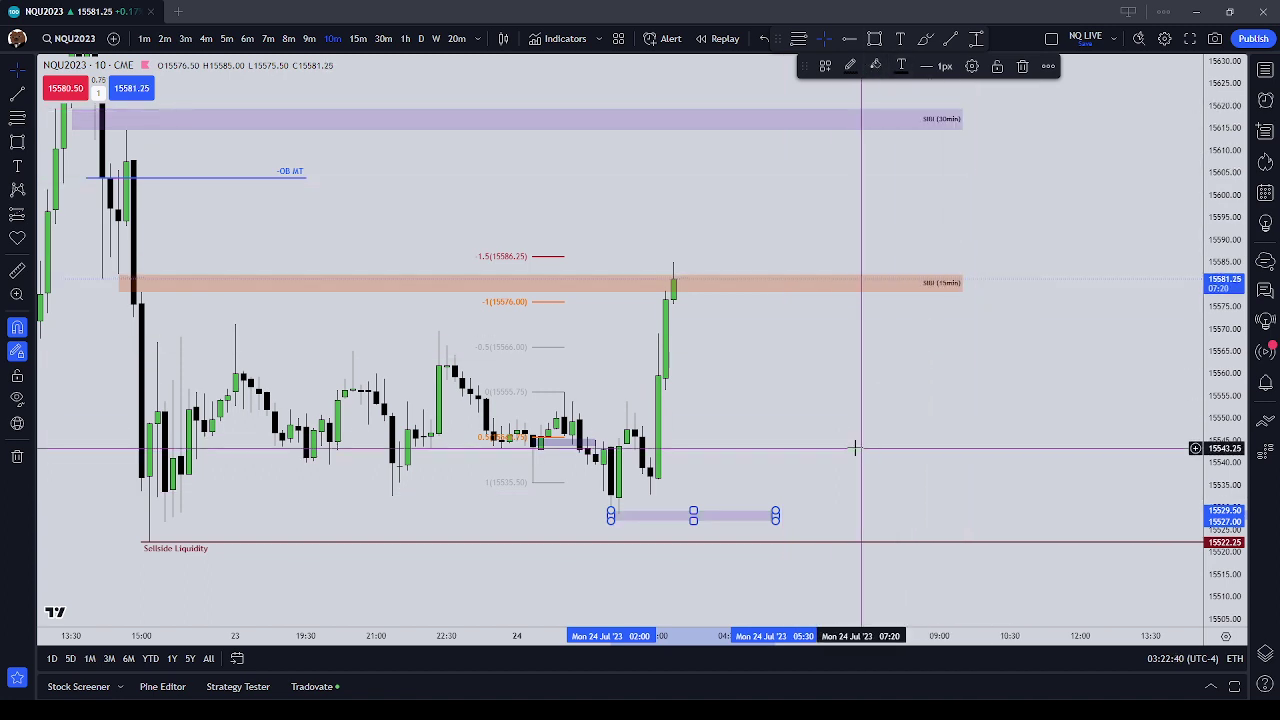
click(703, 535)
click(703, 516)
click(872, 67)
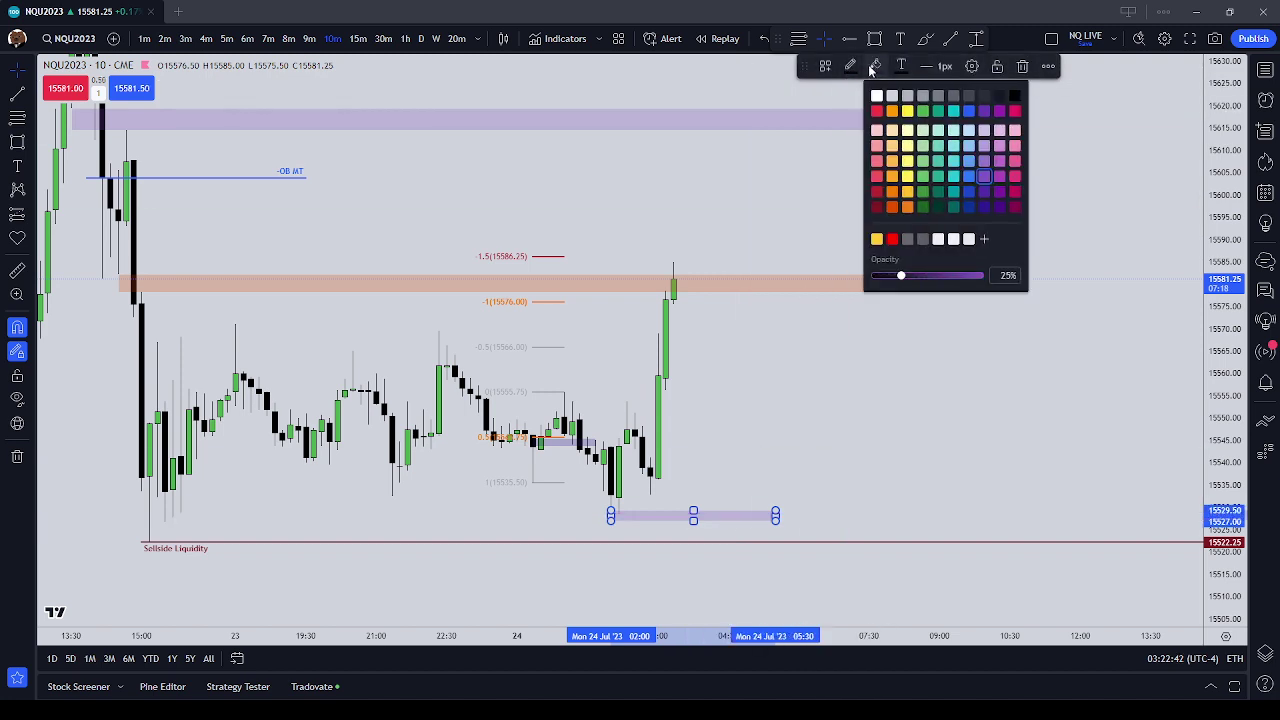
key(Escape)
click(788, 385)
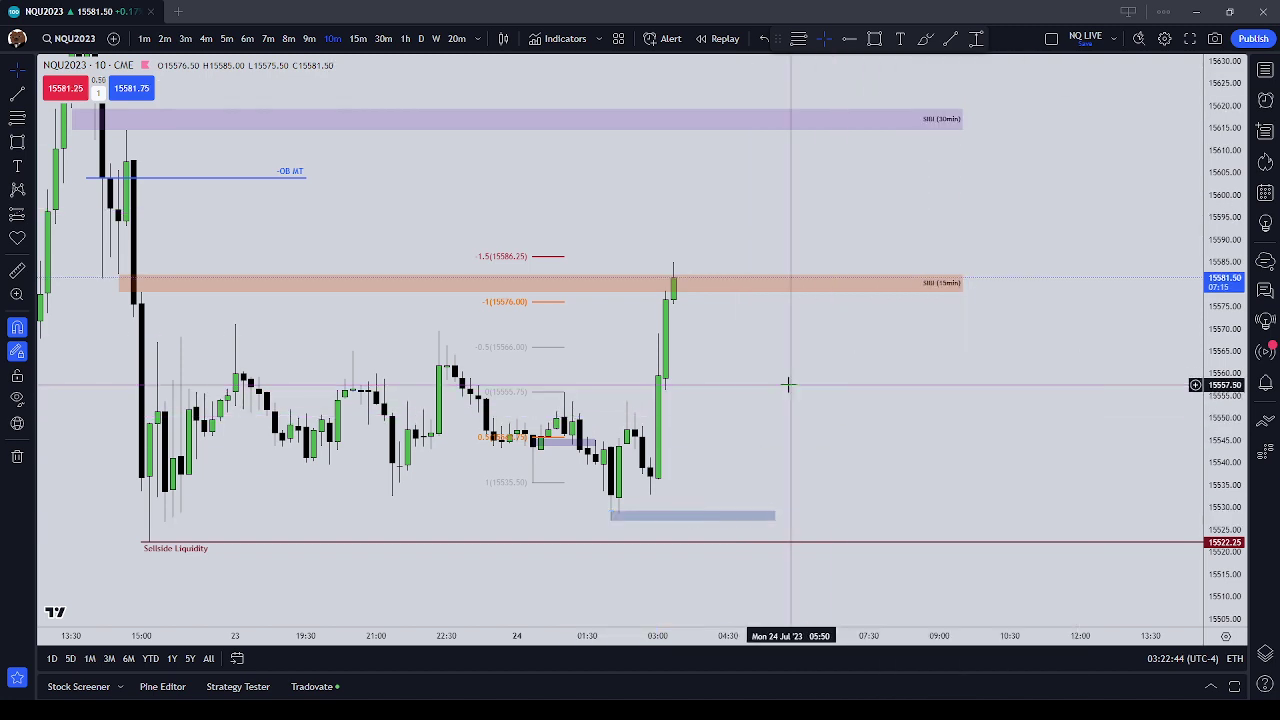
scroll(788, 385, down, 1)
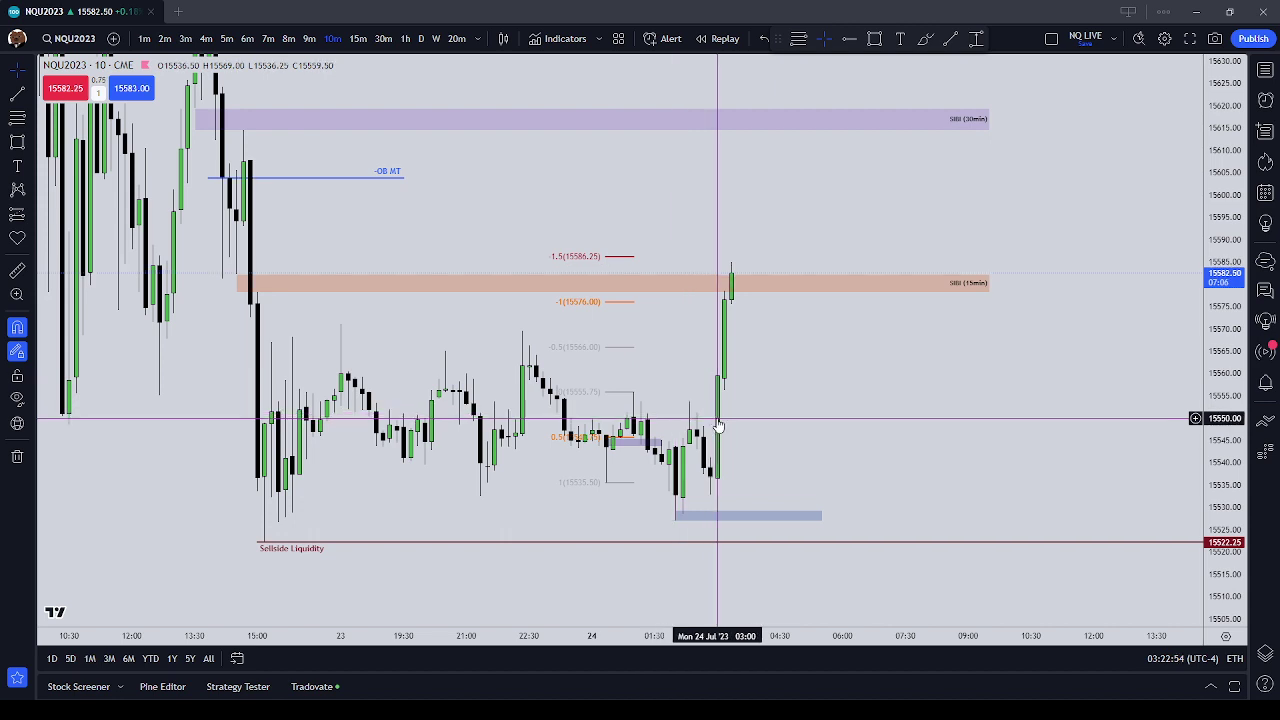
click(822, 515)
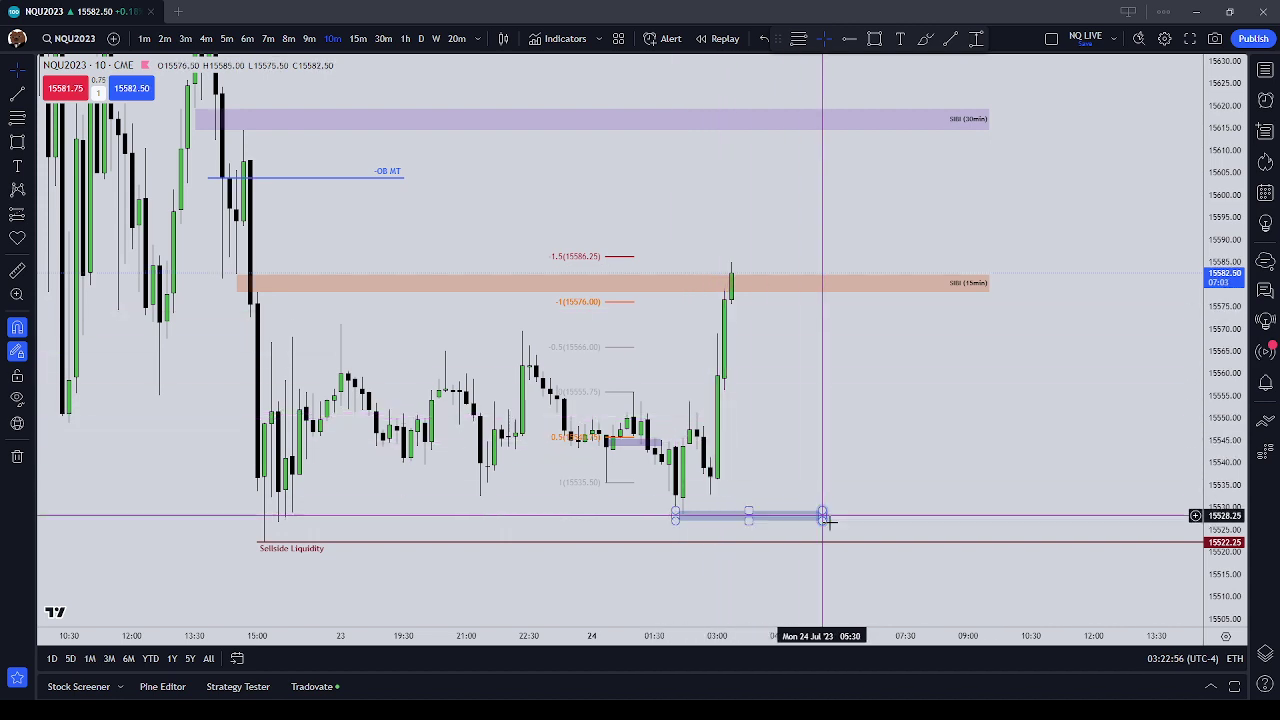
click(737, 491)
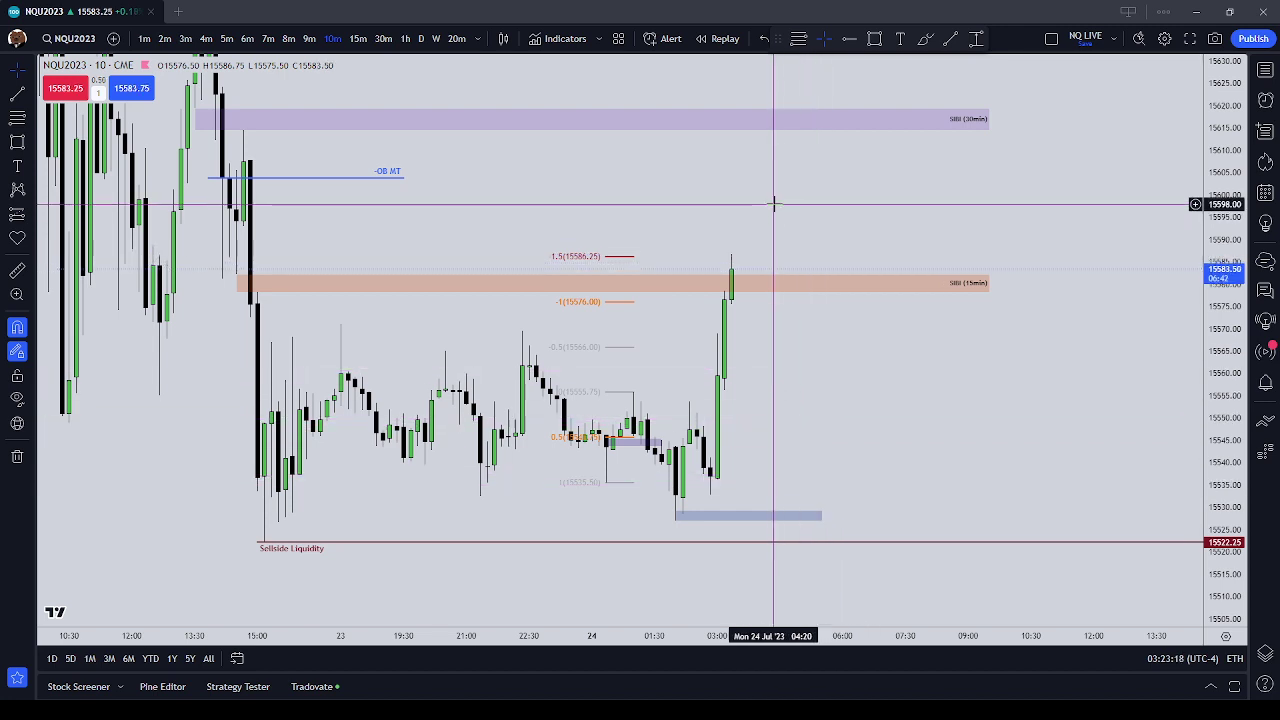
click(773, 517)
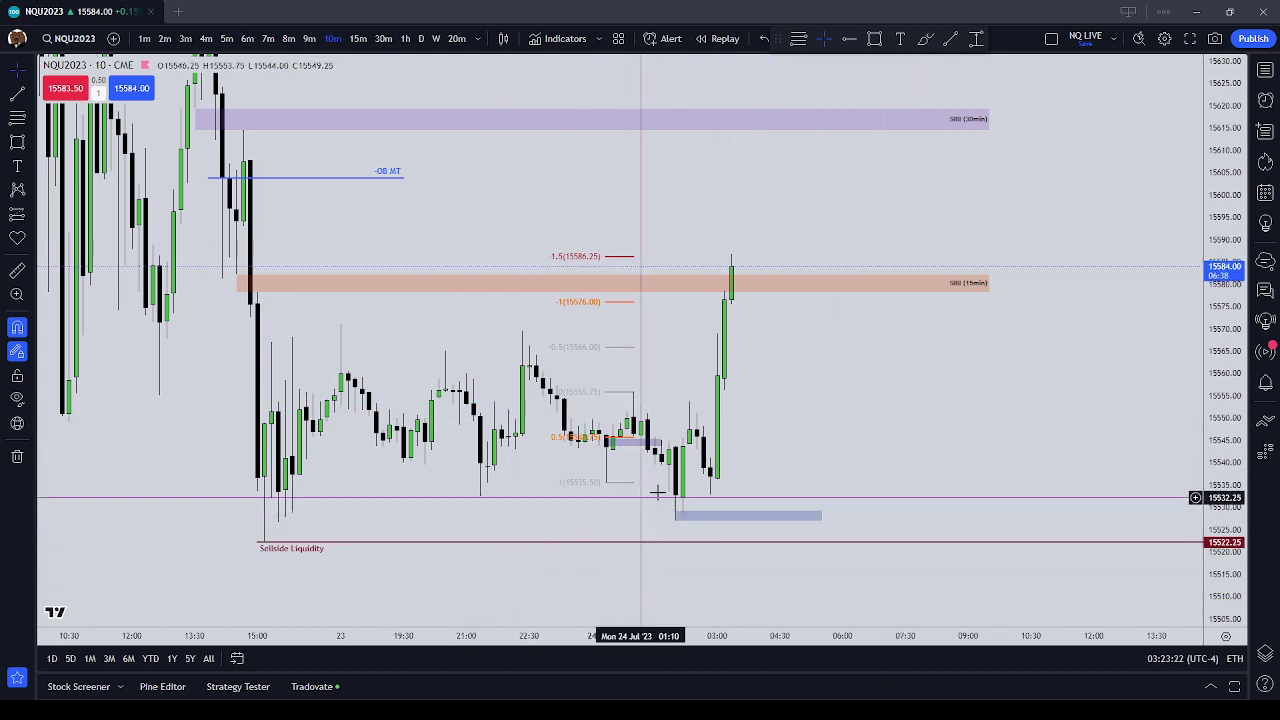
drag(925, 359, 918, 371)
scroll(918, 371, down, 2)
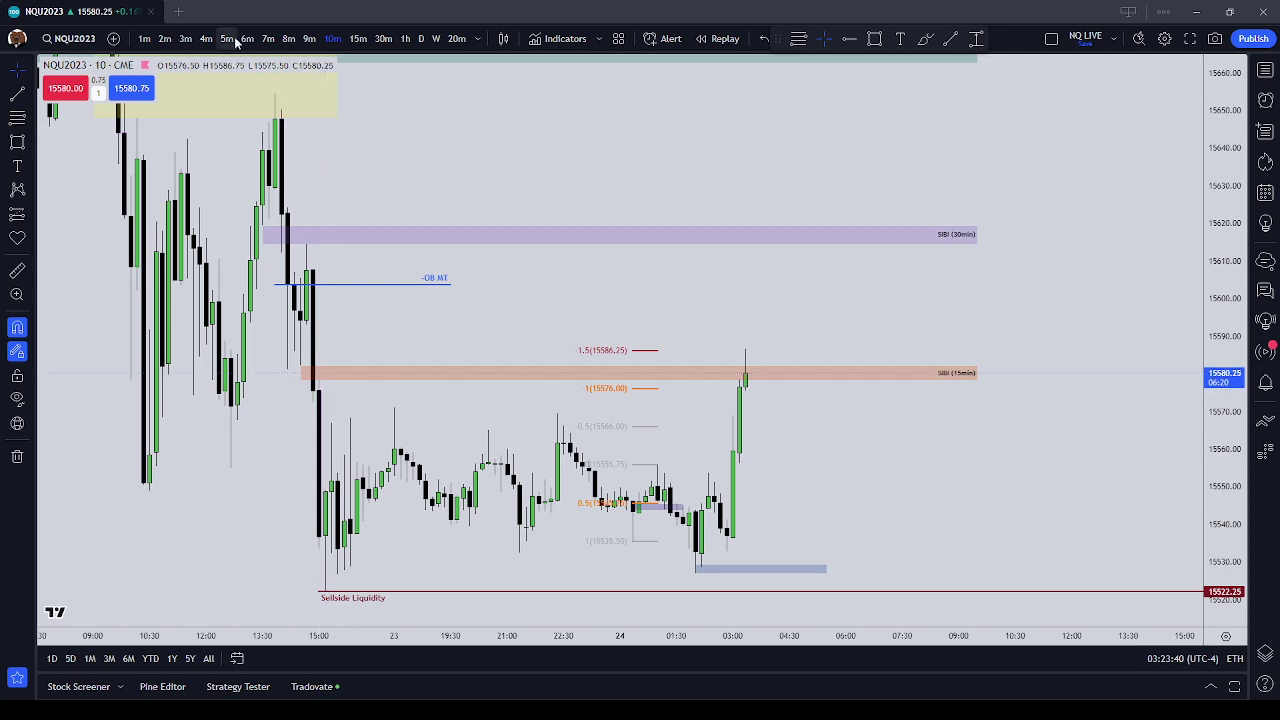
Step: Draw purple freehand circles around the Fib 1 level, the 15555.75 candles, and the box low
drag(751, 466, 1160, 395)
drag(874, 471, 874, 391)
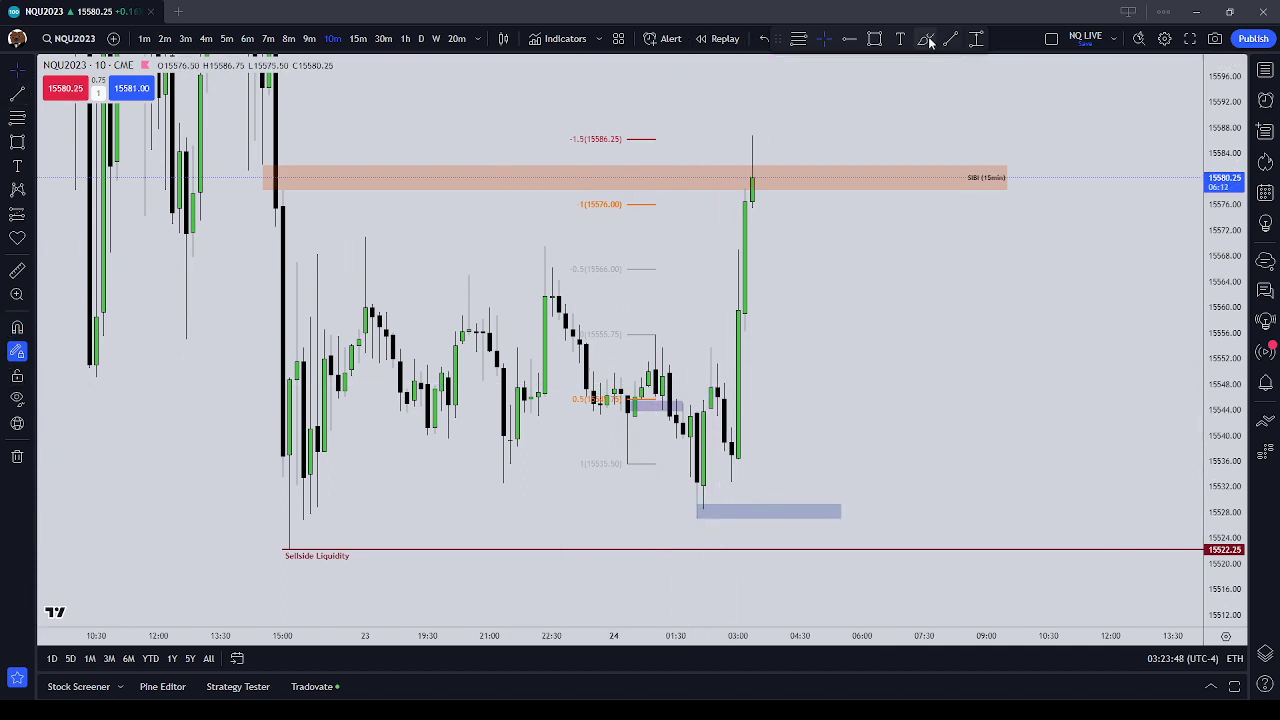
drag(629, 451, 632, 452)
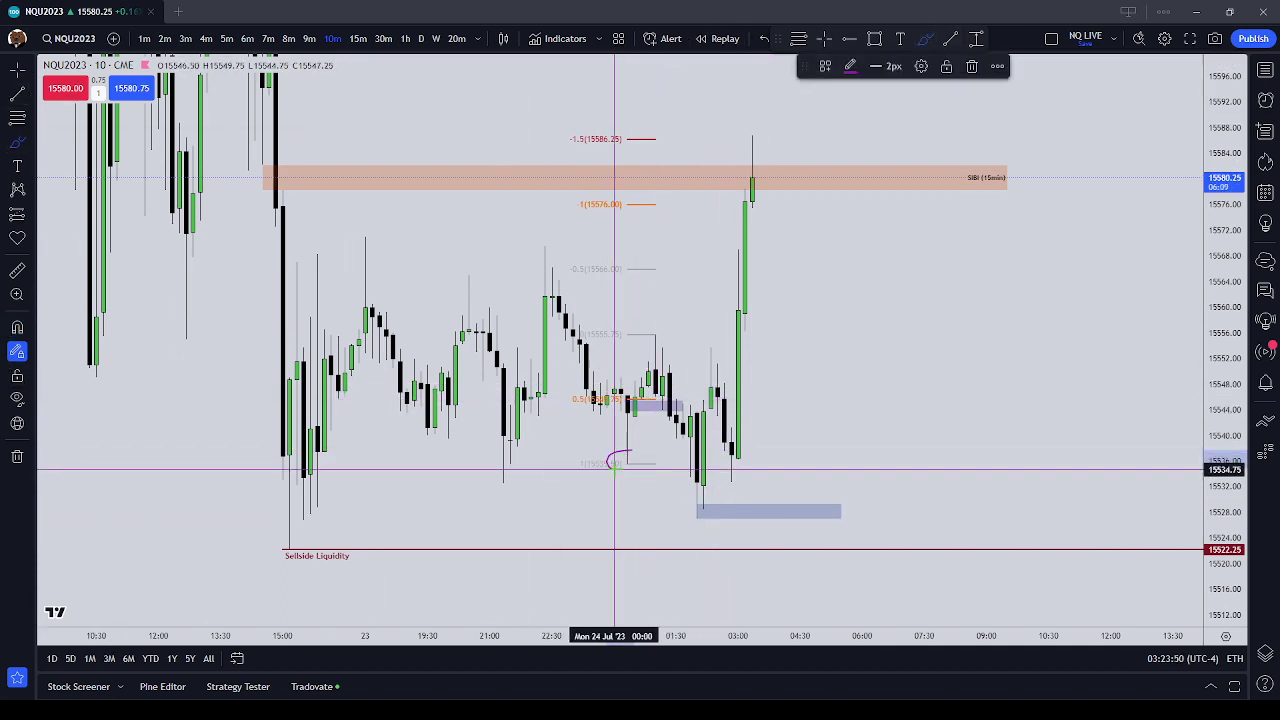
drag(662, 330, 680, 337)
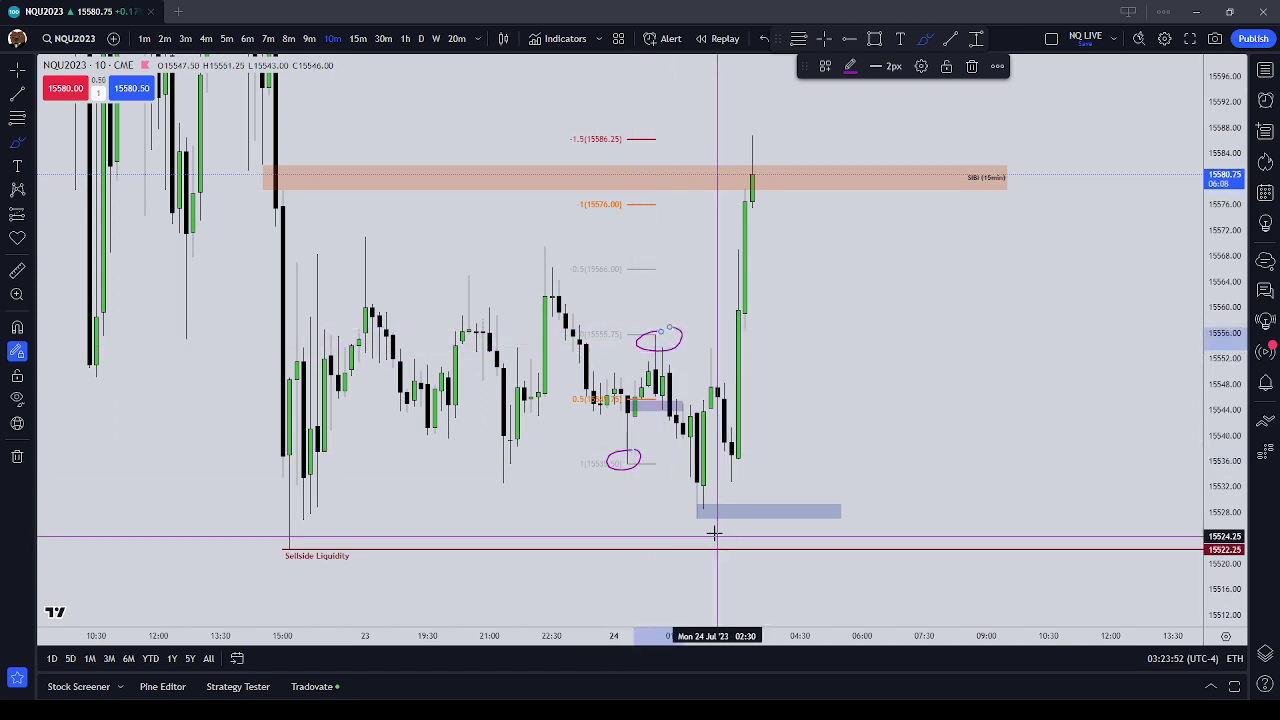
mouse_move(707, 503)
mouse_down()
mouse_move(689, 525)
mouse_move(706, 501)
mouse_up()
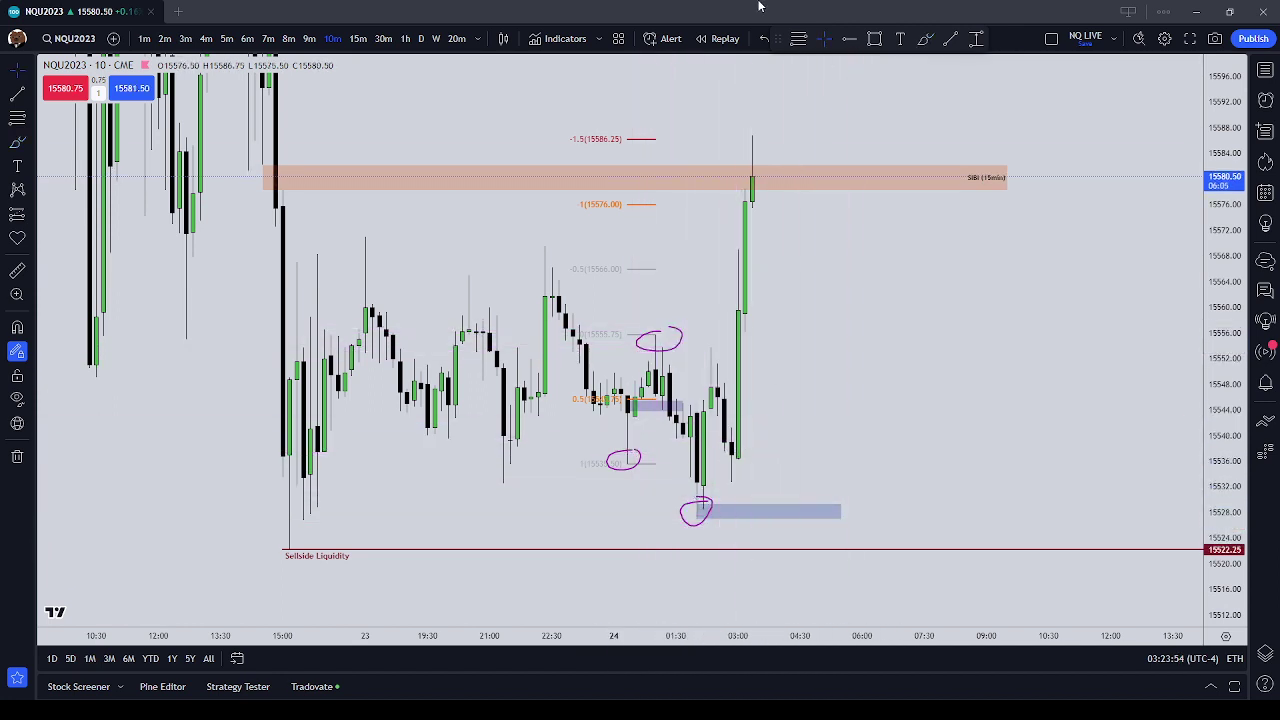
click(17, 142)
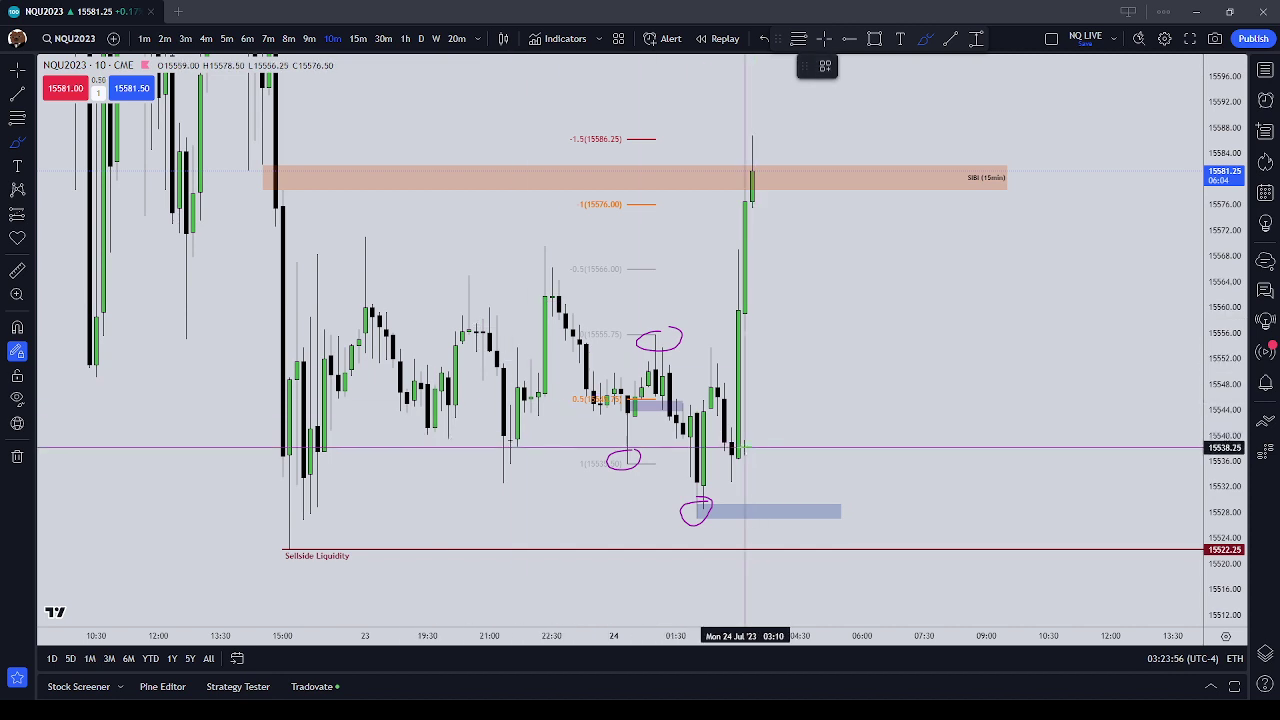
drag(724, 463, 745, 462)
mouse_move(716, 391)
mouse_down()
mouse_move(746, 390)
mouse_move(793, 353)
mouse_up()
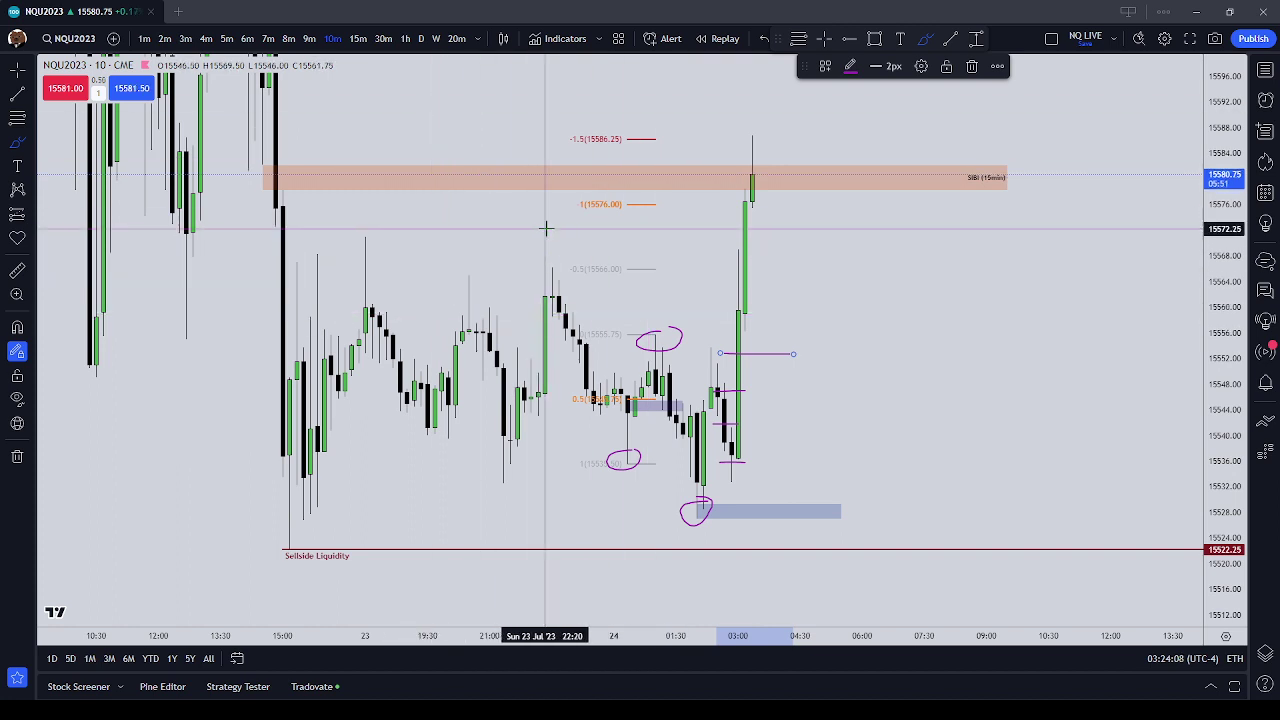
drag(557, 244, 541, 245)
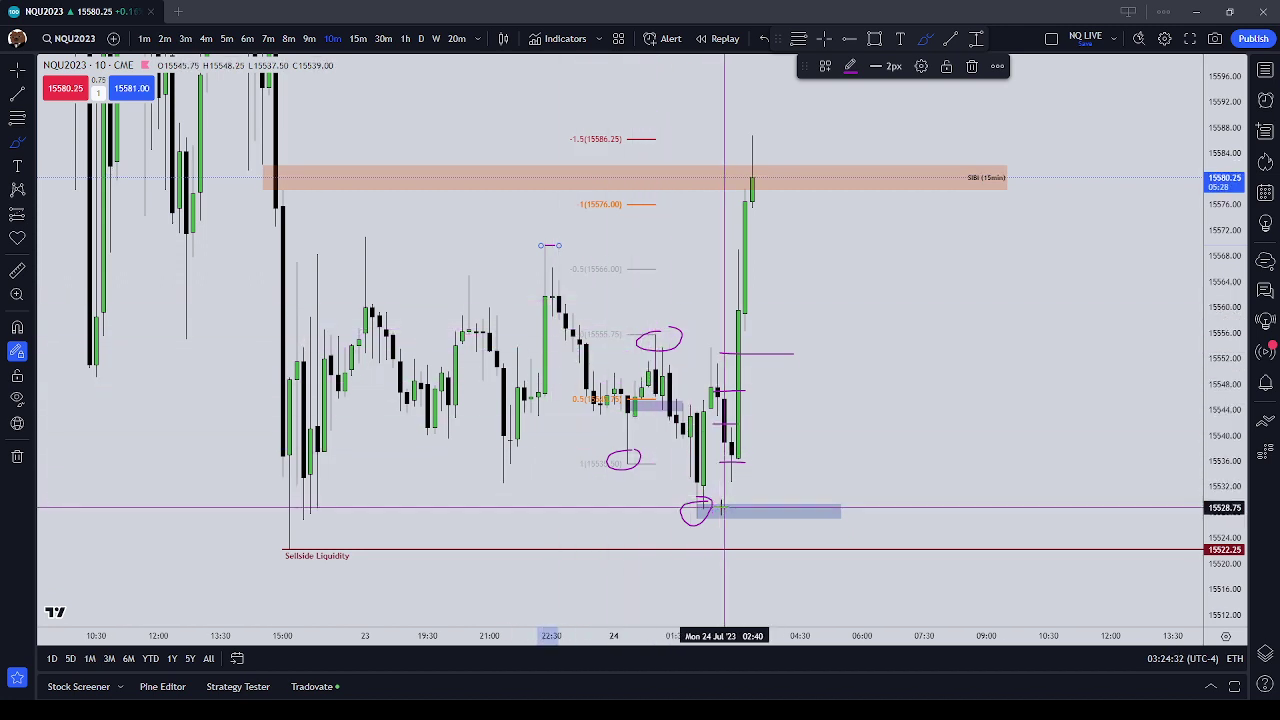
click(724, 489)
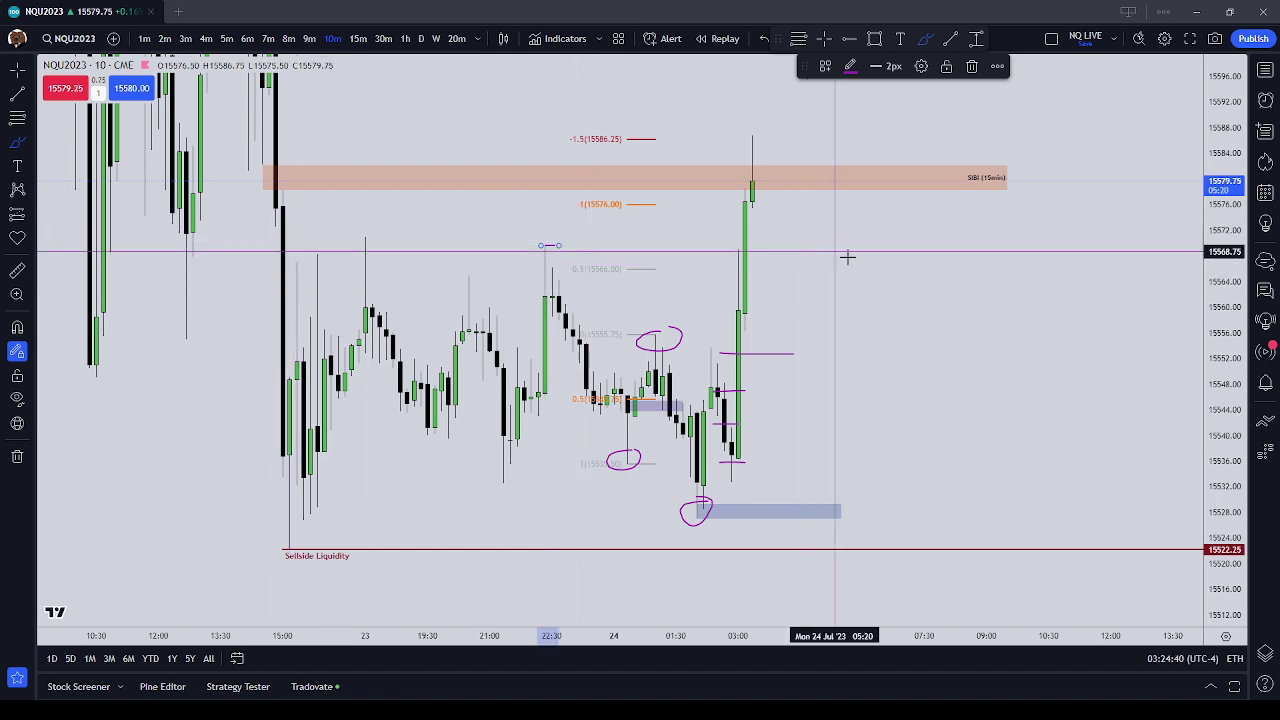
drag(893, 262, 885, 286)
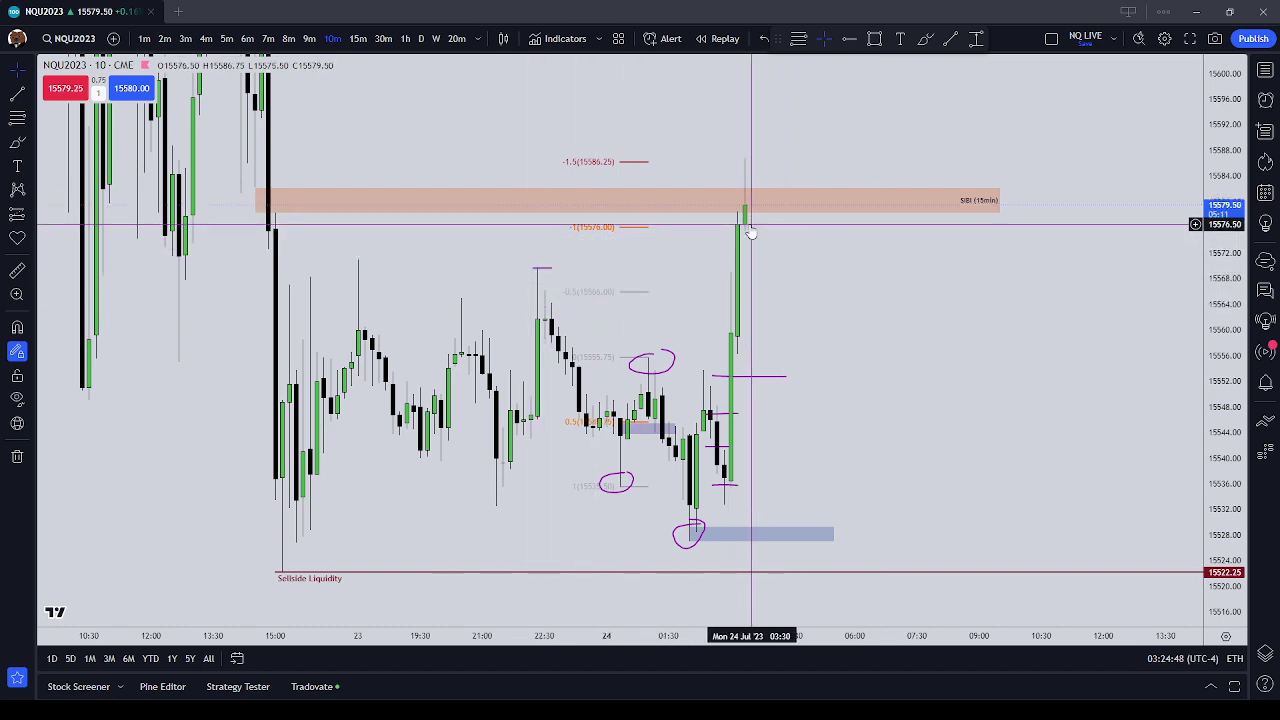
scroll(748, 208, up, 1)
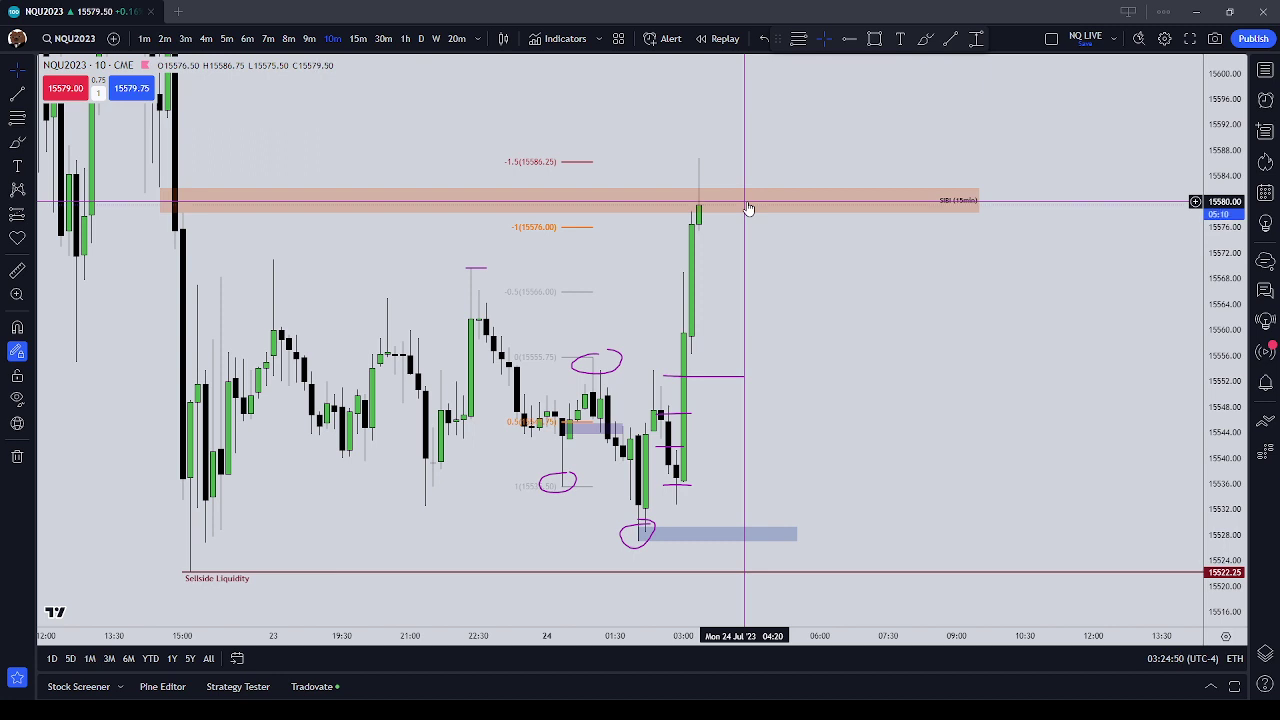
click(619, 361)
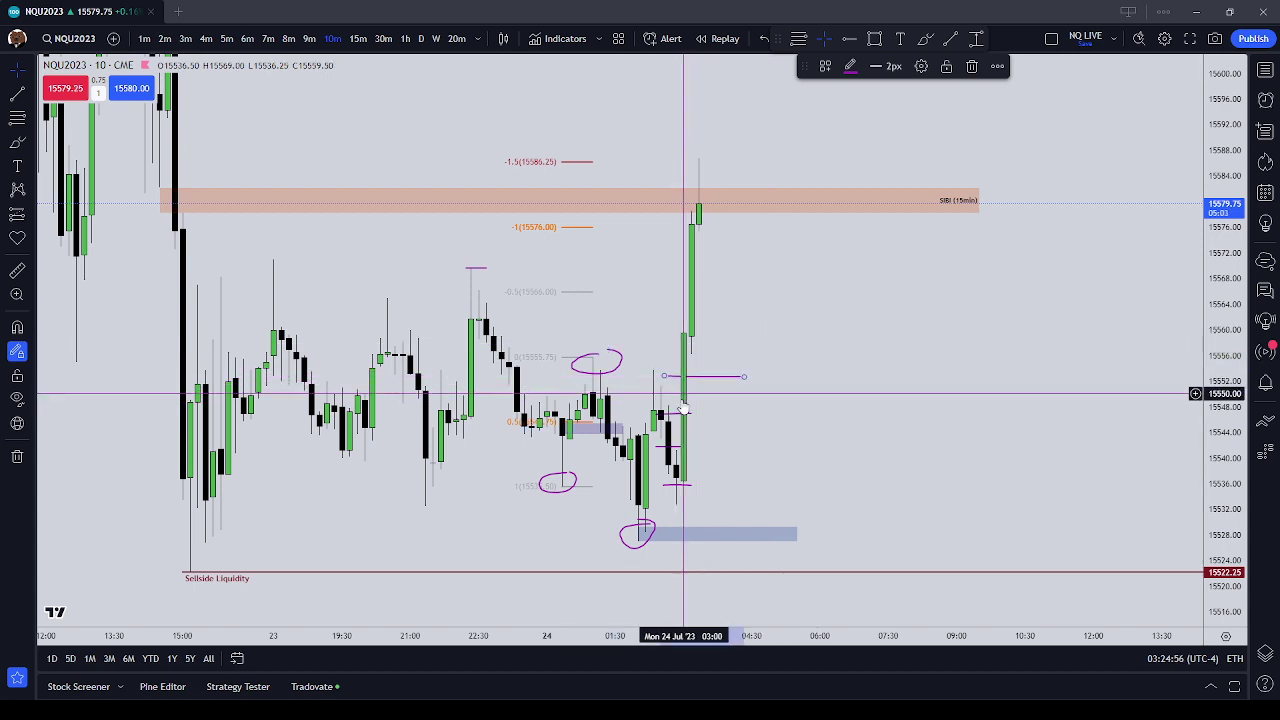
click(755, 420)
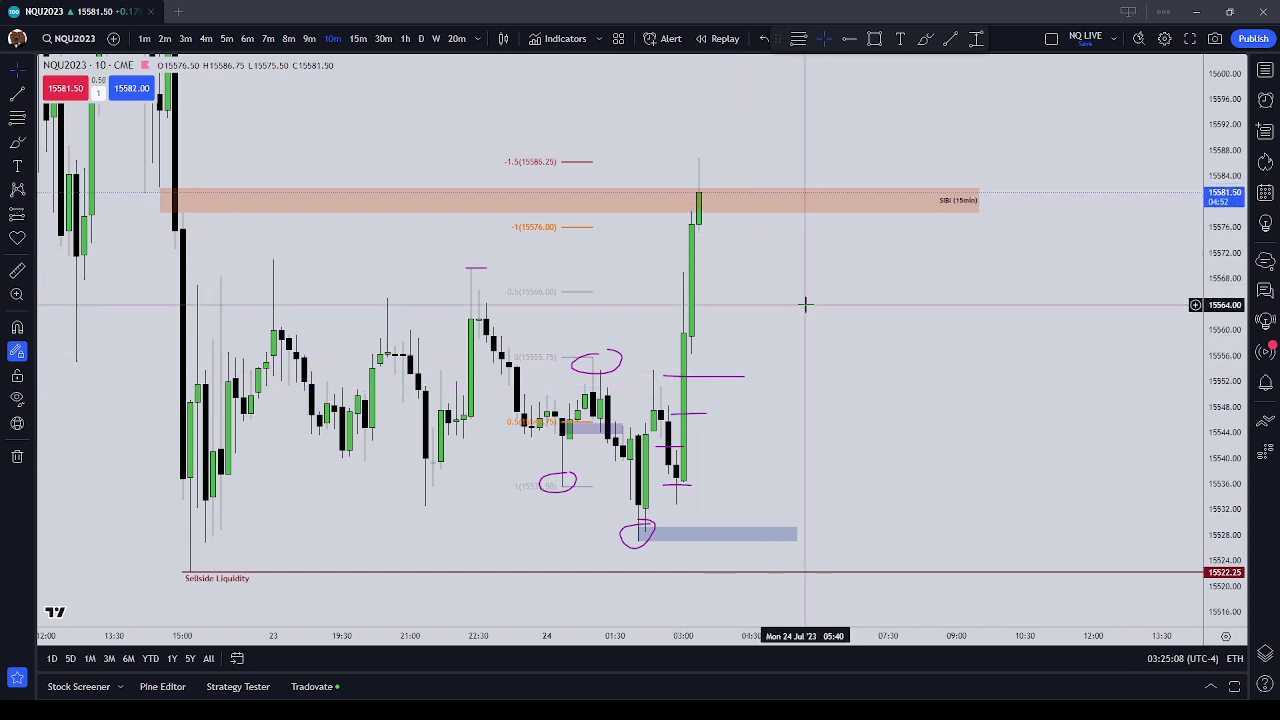
scroll(571, 157, up, 1)
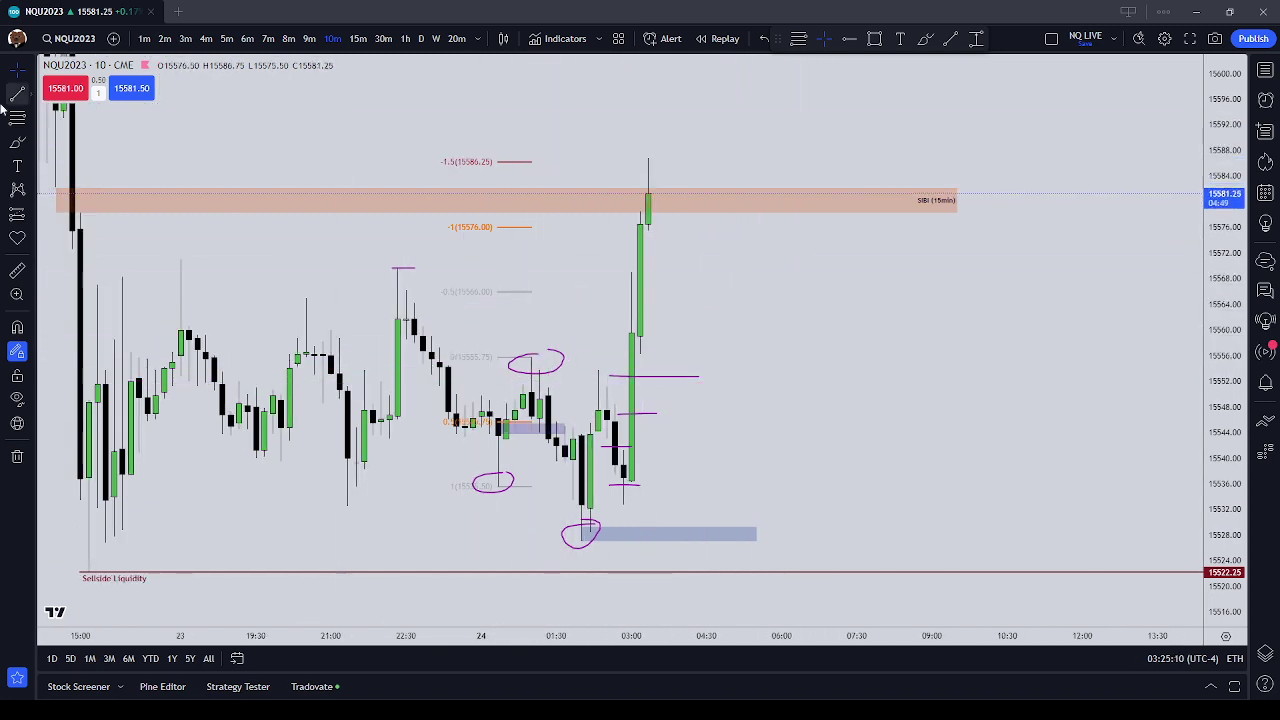
click(497, 487)
click(700, 414)
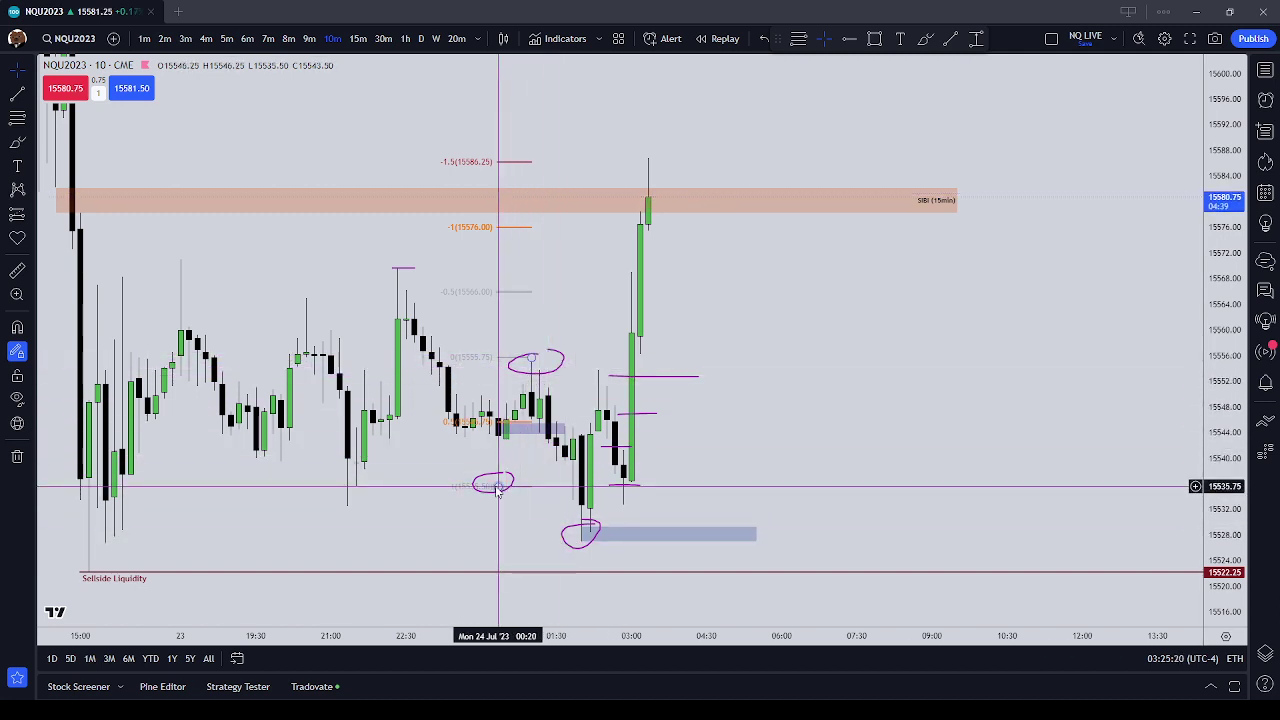
click(500, 486)
click(711, 320)
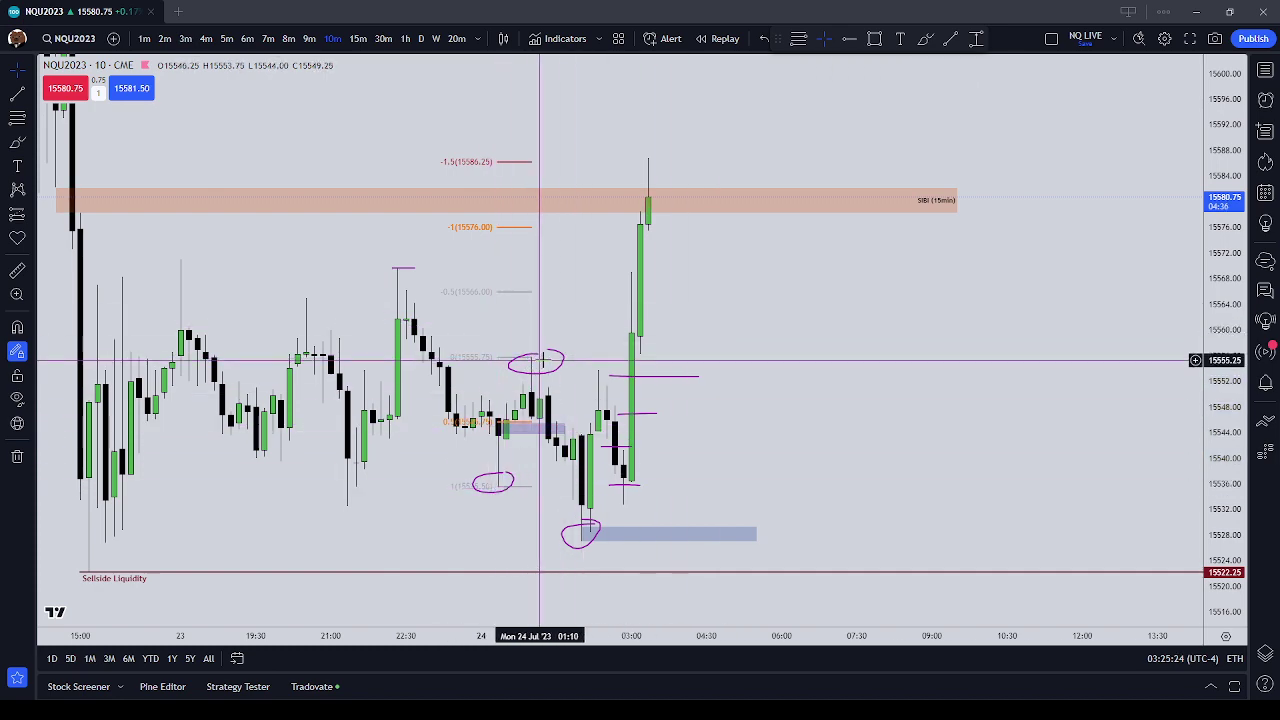
Step: Change the Fib retracement's eighth level from 1 to -2, plotting it at 15596.25
drag(541, 360, 606, 374)
double_click(574, 309)
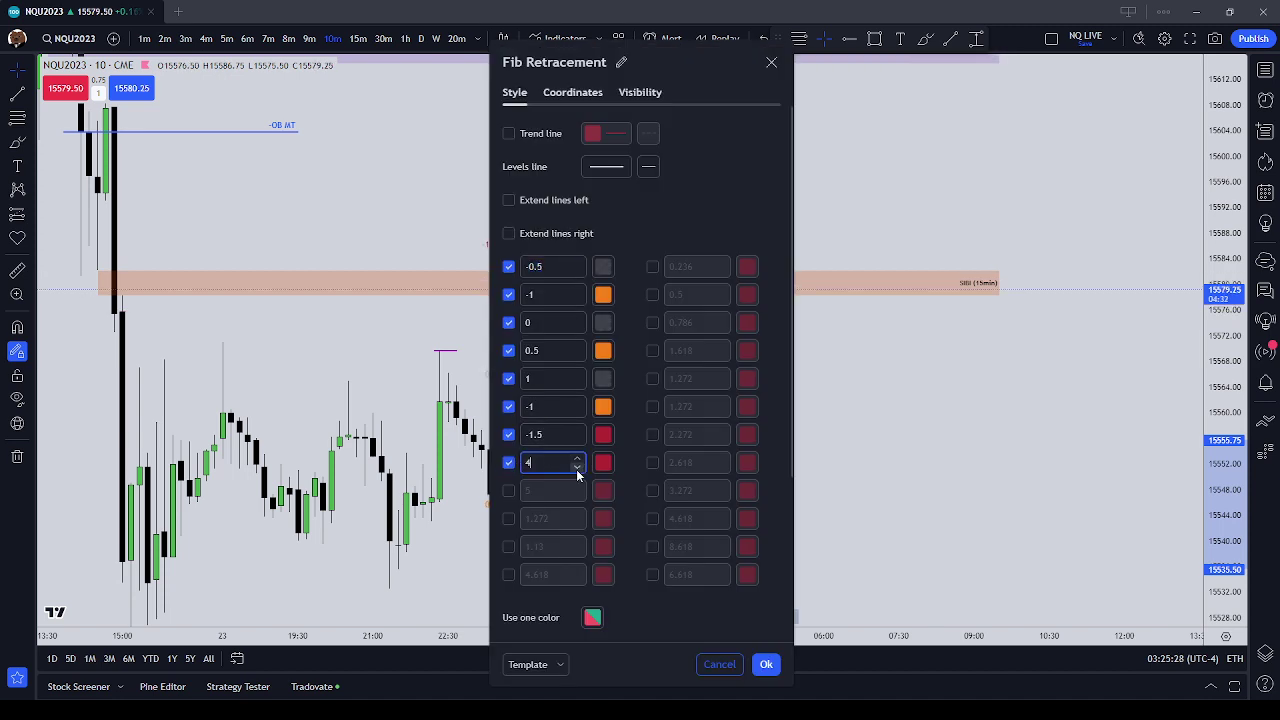
click(577, 467)
click(577, 467)
click(577, 467)
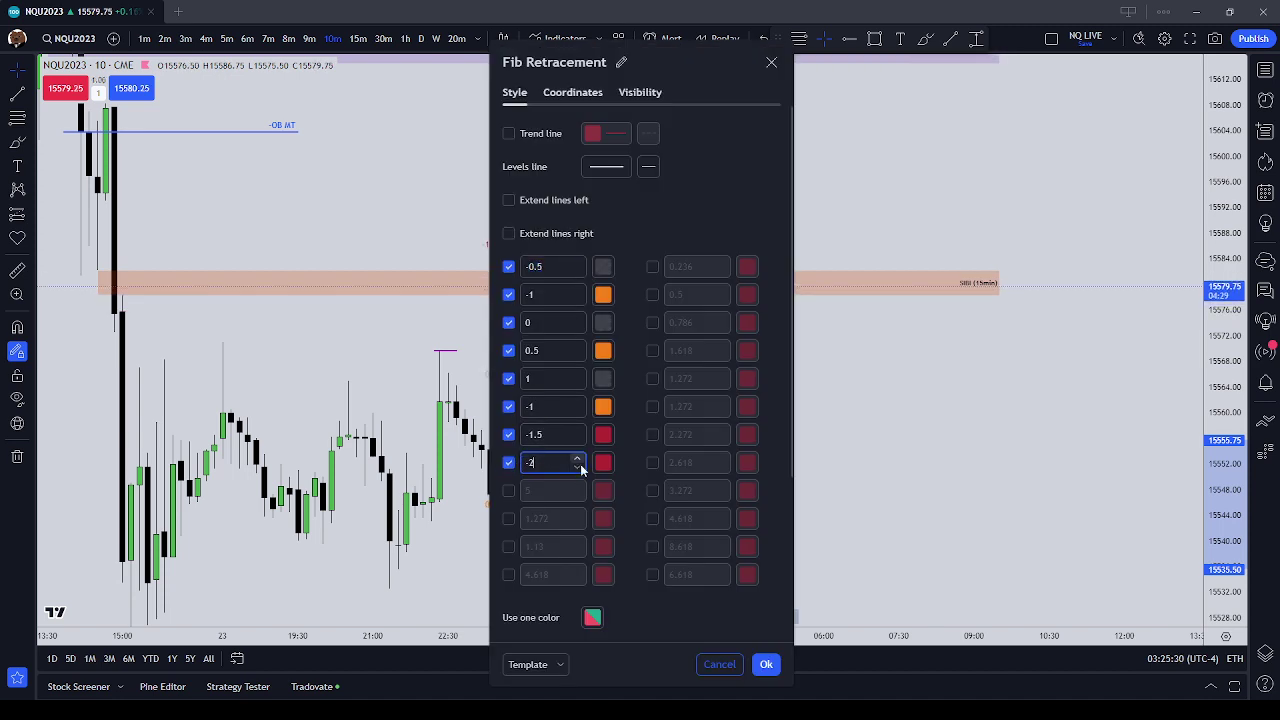
click(766, 664)
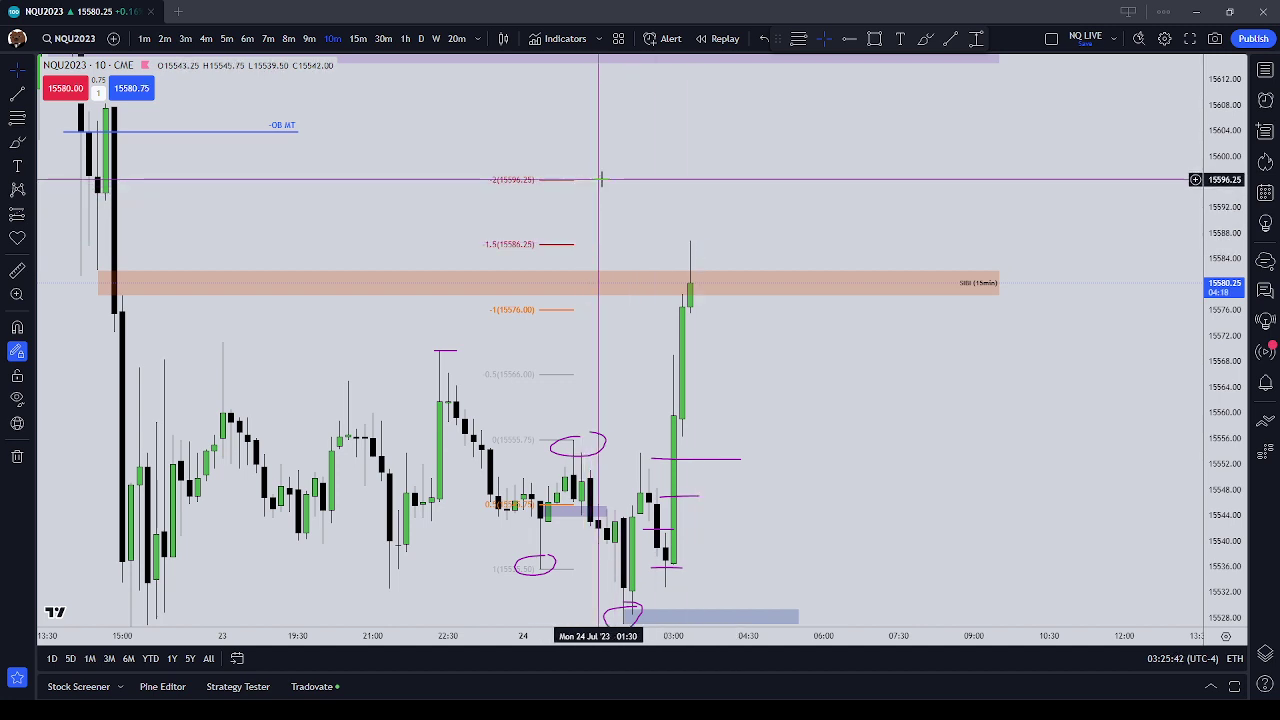
Step: Zoom out on the NQU2023 chart and set its interval to 15m
scroll(727, 196, down, 2)
scroll(818, 208, right, 3)
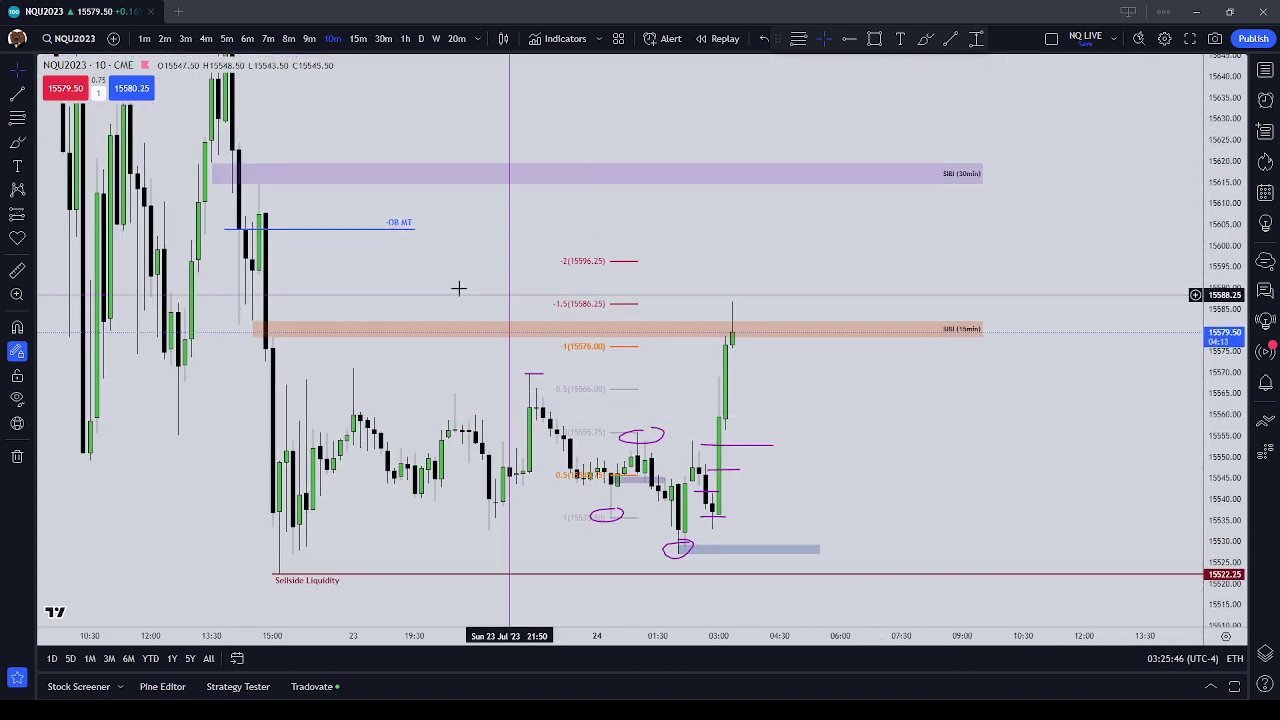
click(358, 38)
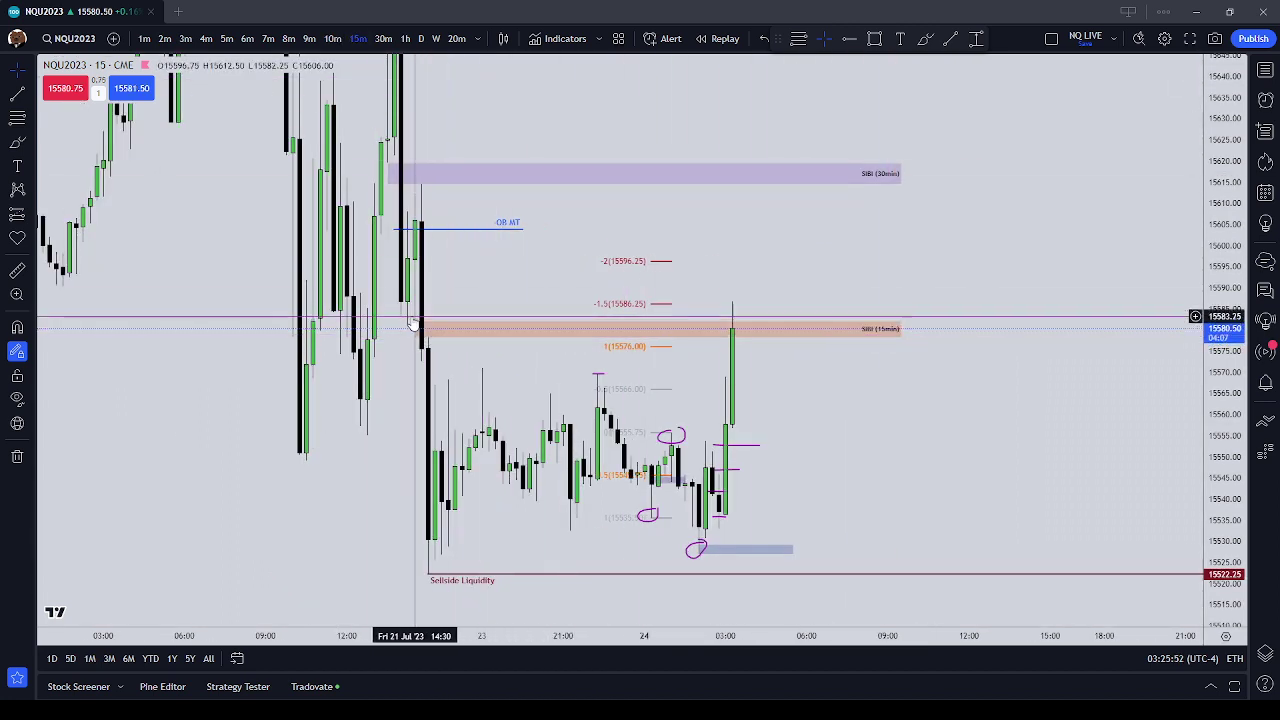
click(751, 333)
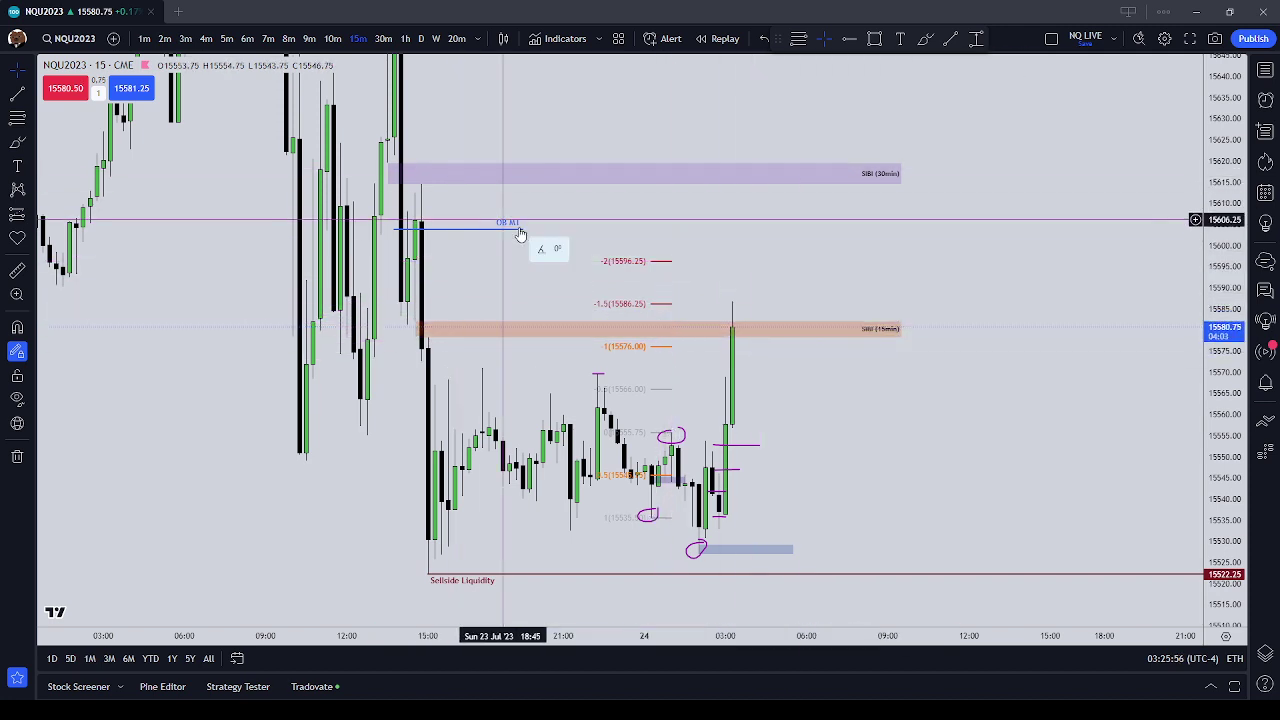
drag(504, 222, 509, 222)
click(455, 165)
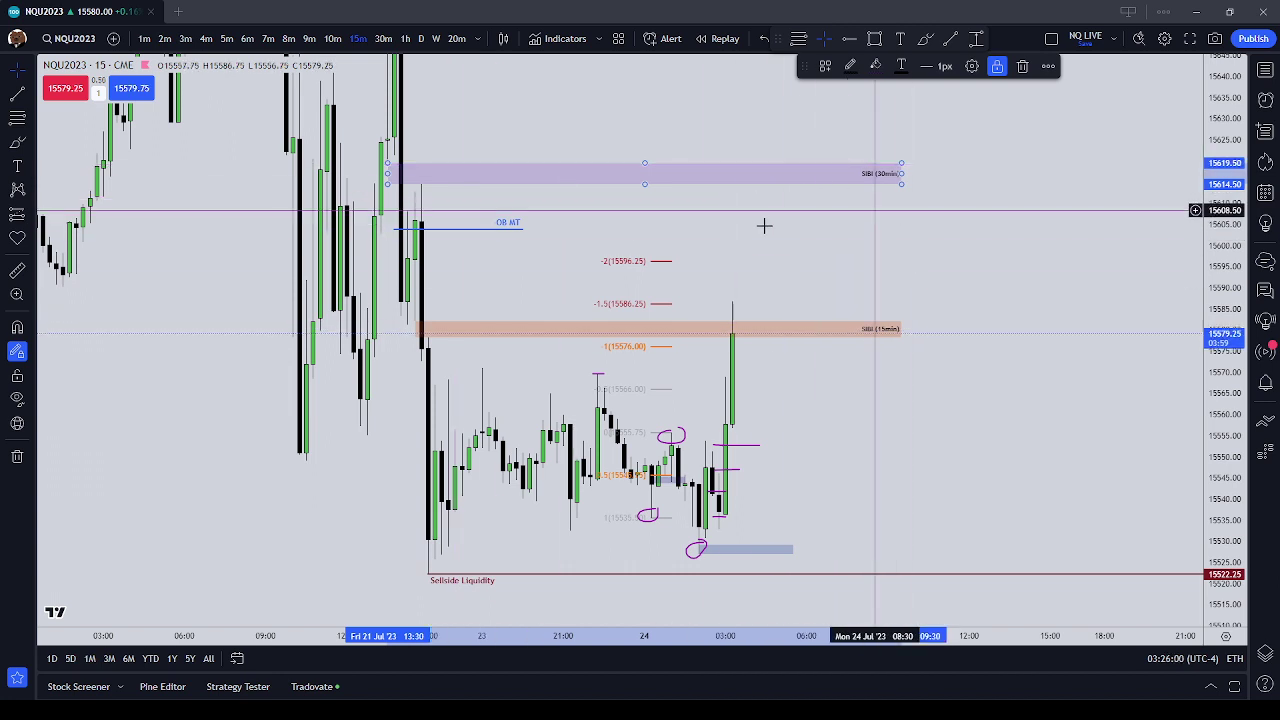
click(945, 365)
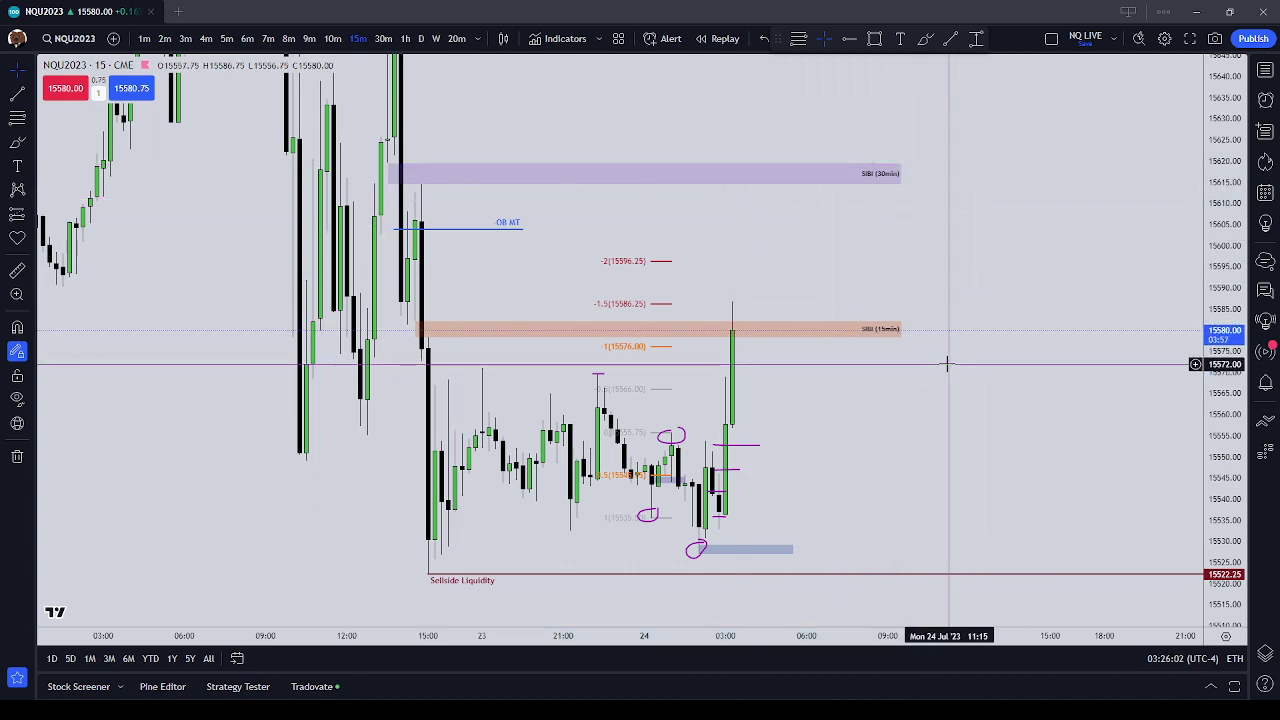
click(922, 40)
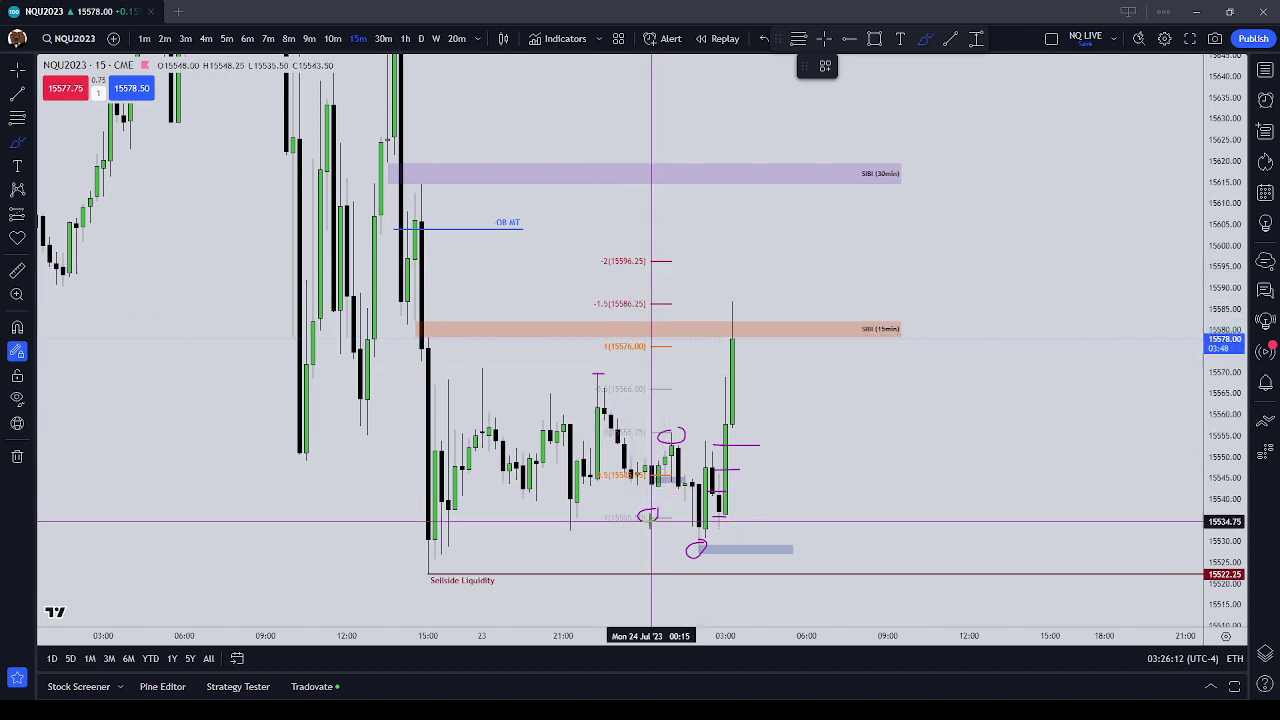
drag(465, 370, 914, 370)
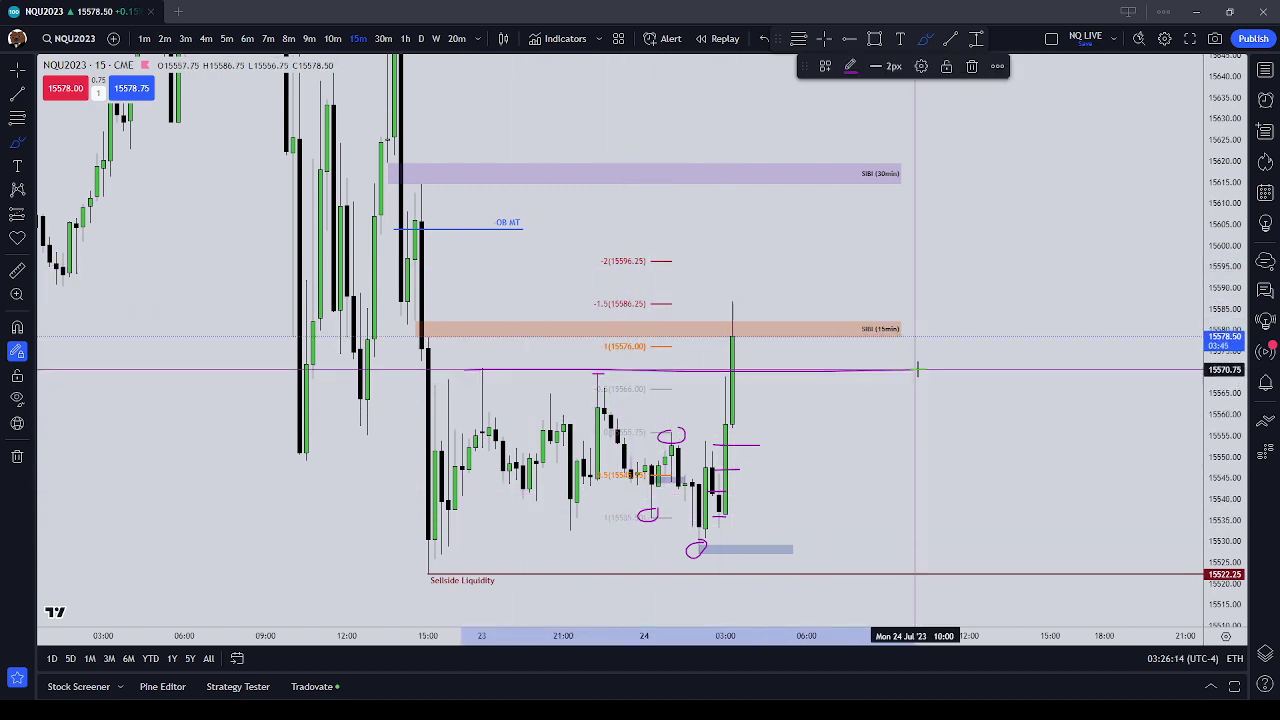
key(Delete)
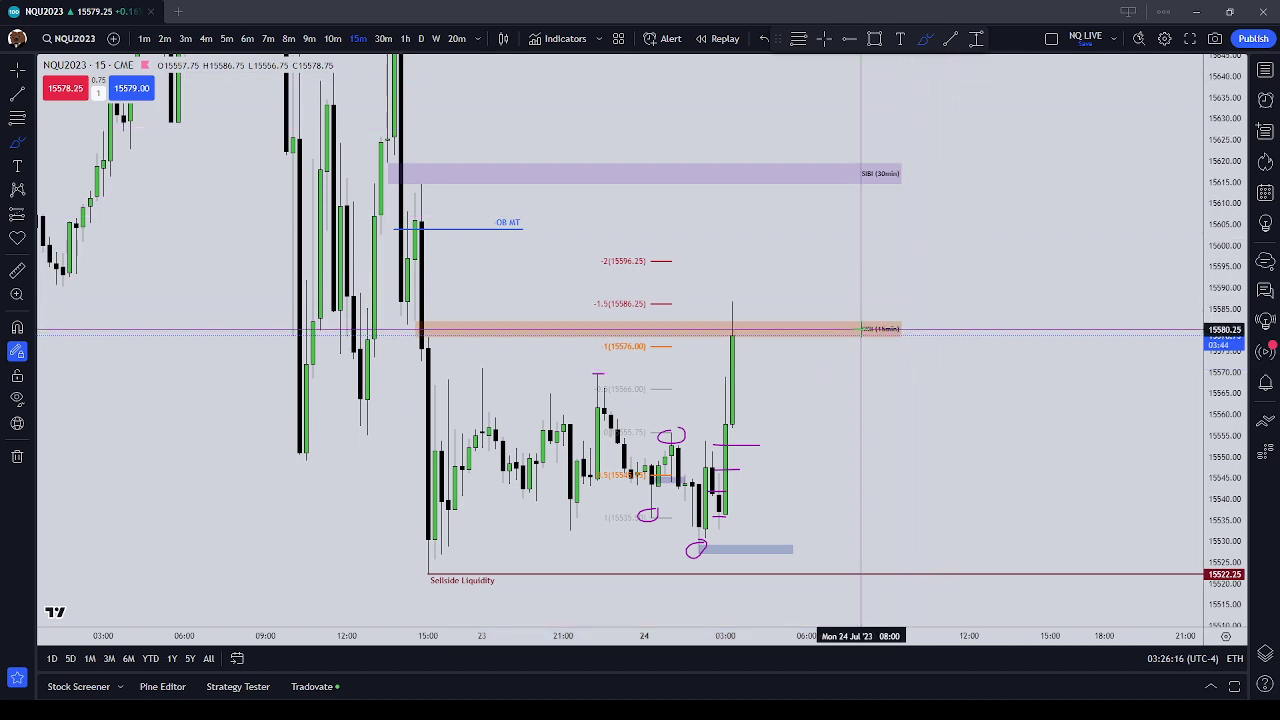
click(520, 226)
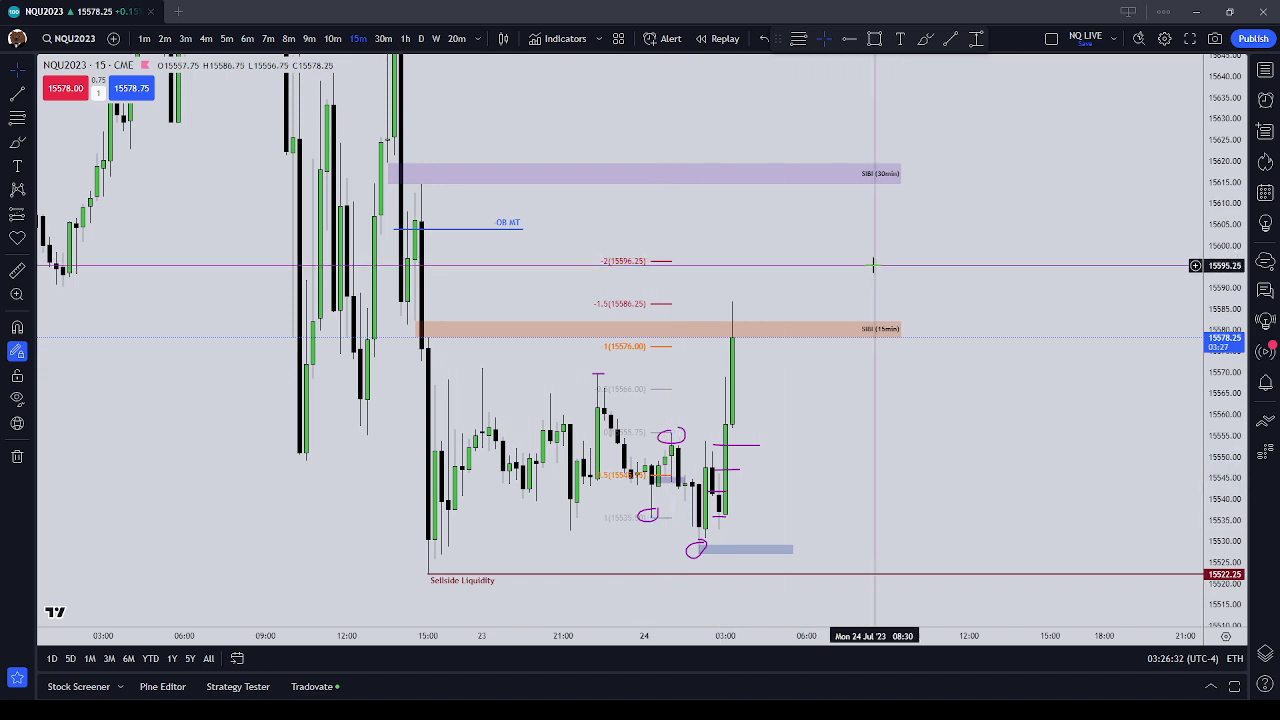
Step: Tick Executions on the chart settings' Trading tab to show buy/sell fill markers
right_click(824, 415)
click(868, 685)
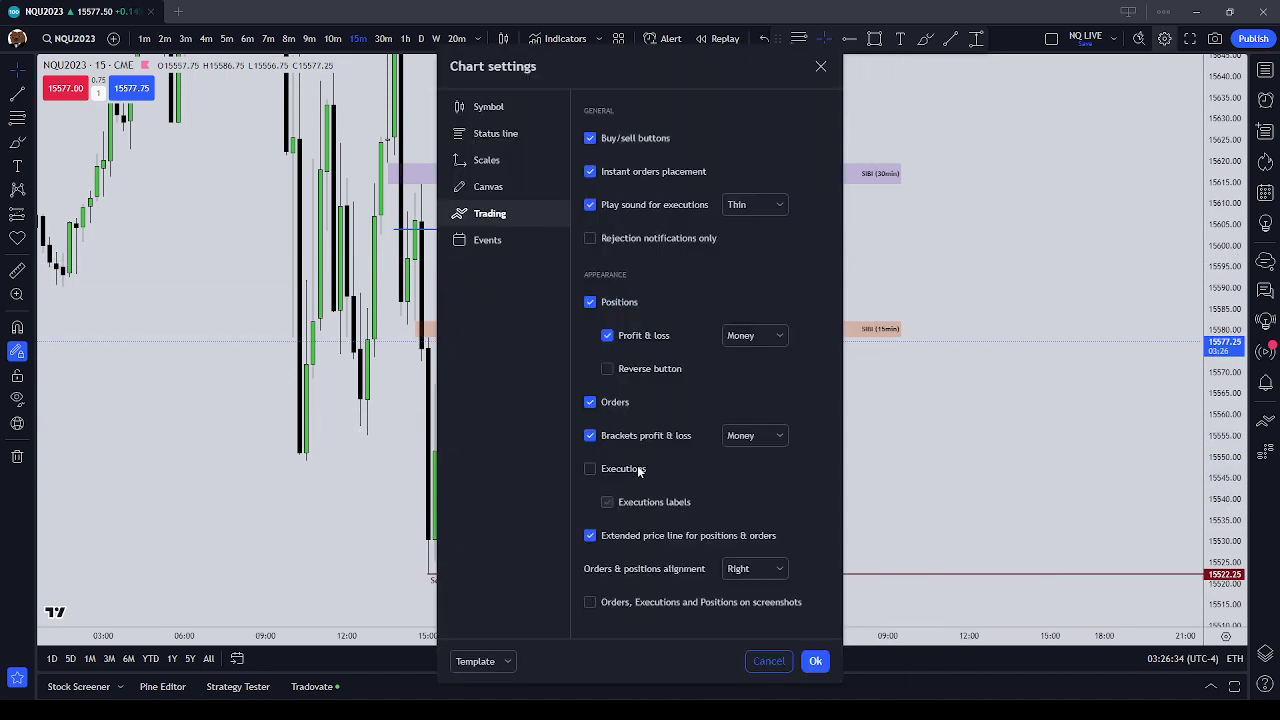
click(815, 661)
scroll(591, 528, up, 1)
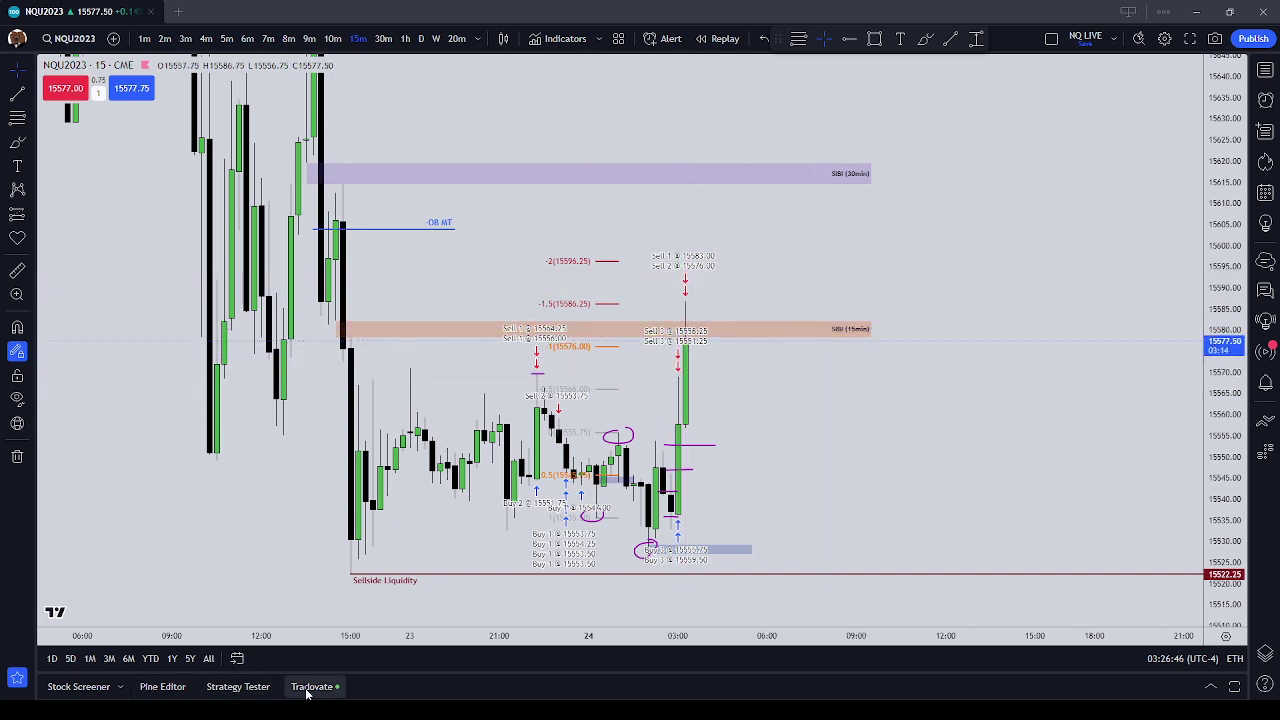
Step: Untick Executions on the chart settings' Trading tab to remove the trade markers
right_click(818, 408)
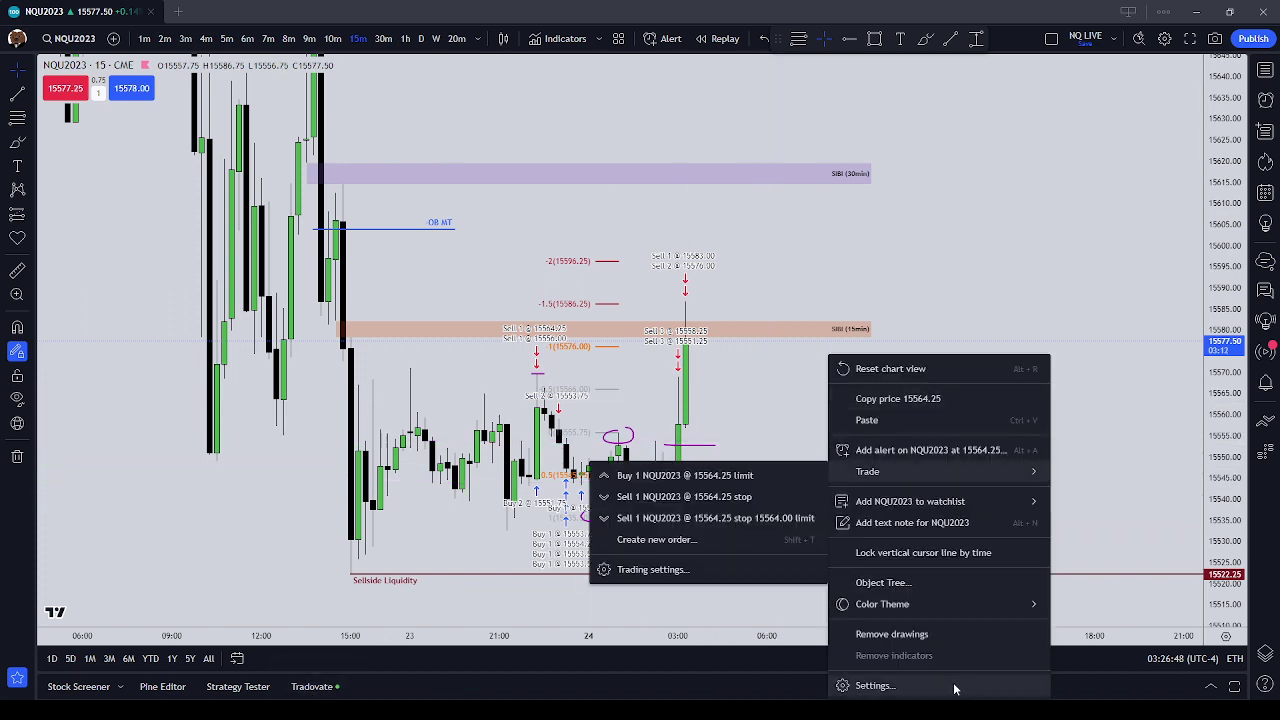
click(932, 685)
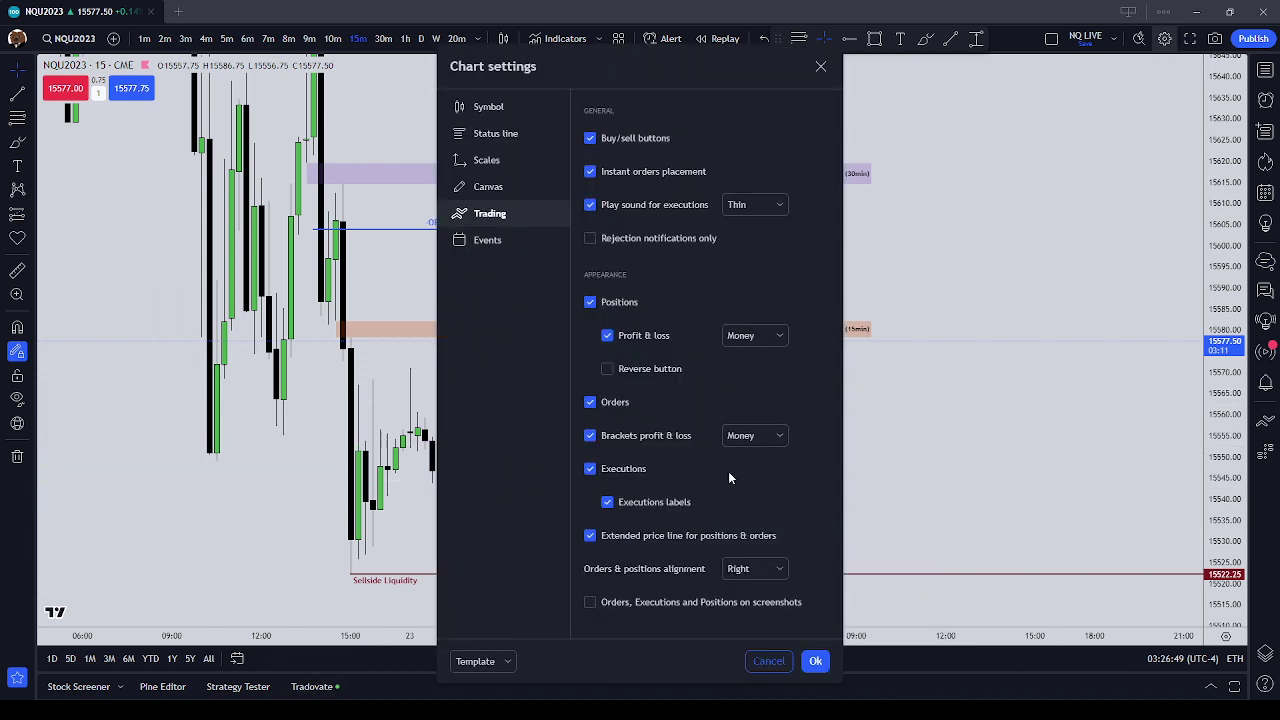
click(816, 661)
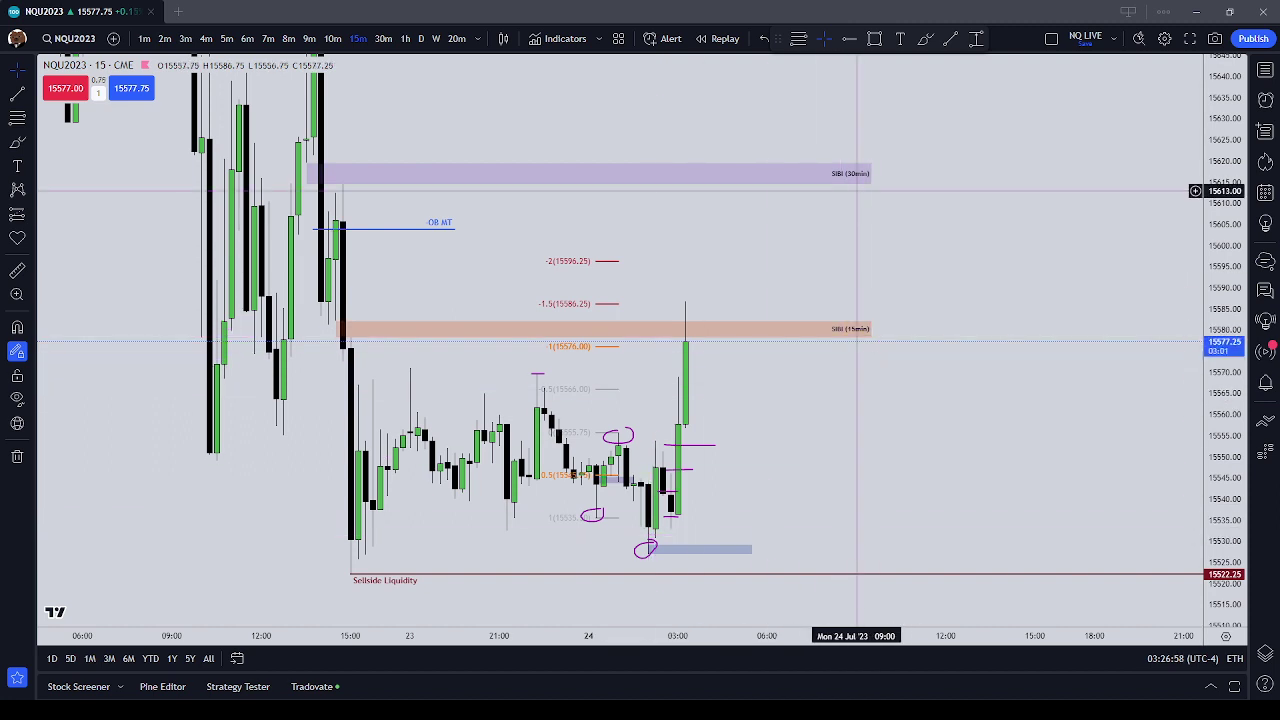
click(604, 308)
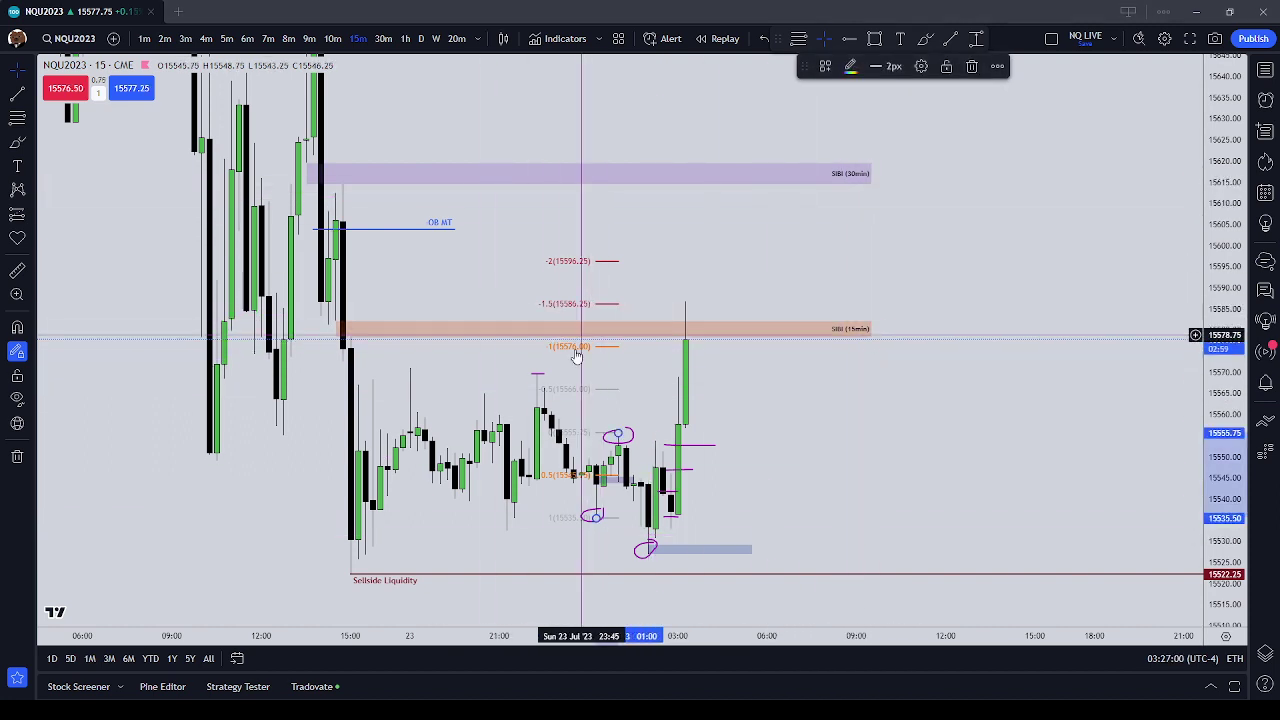